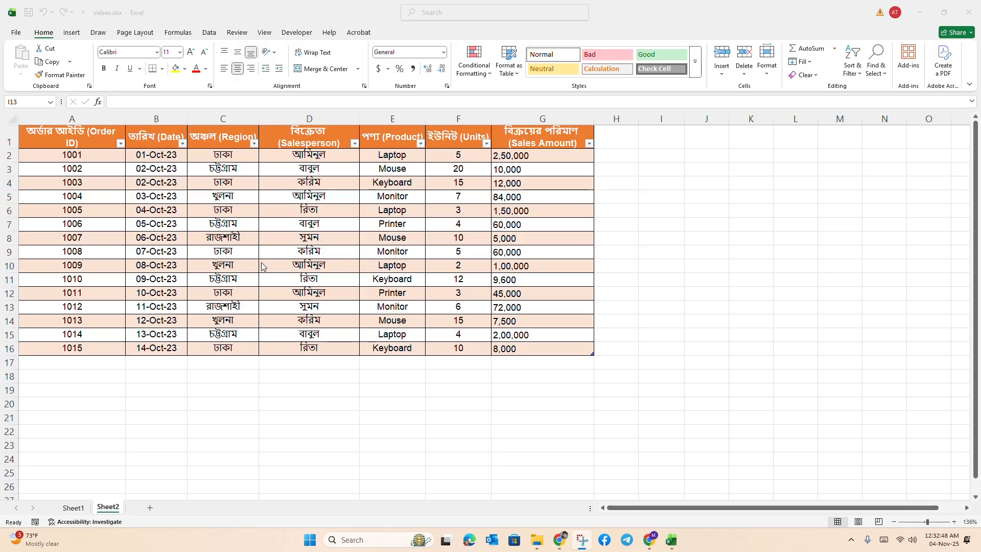
Step: Turn on column filtering for the sales table on Sheet2, with a cell in its Region column selected
left_click(298, 224)
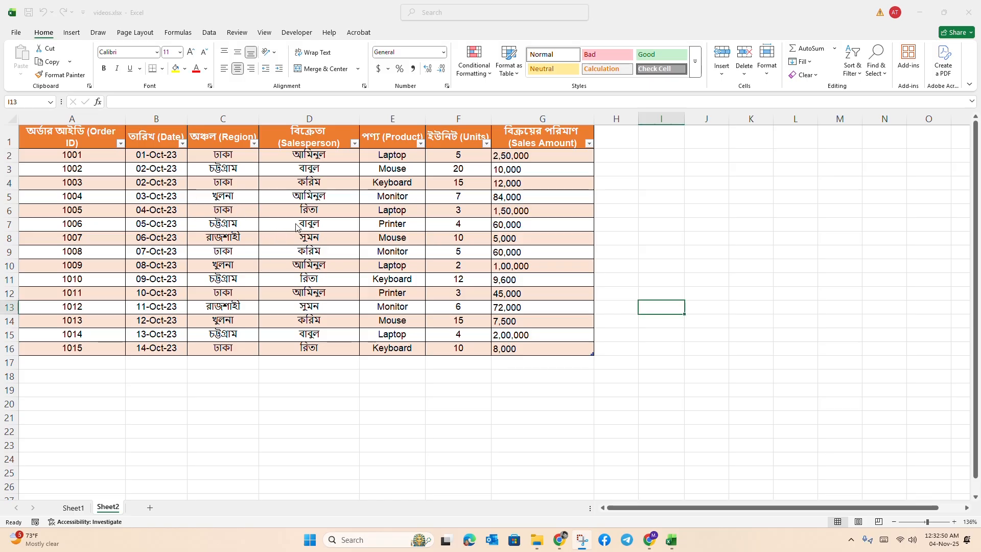
left_click_drag(85, 145, 584, 344)
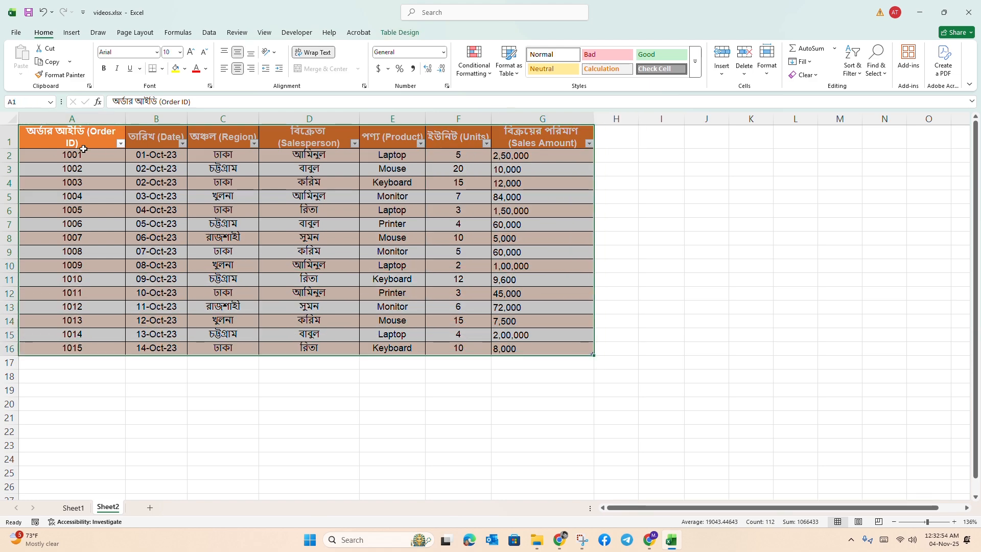
left_click(236, 286)
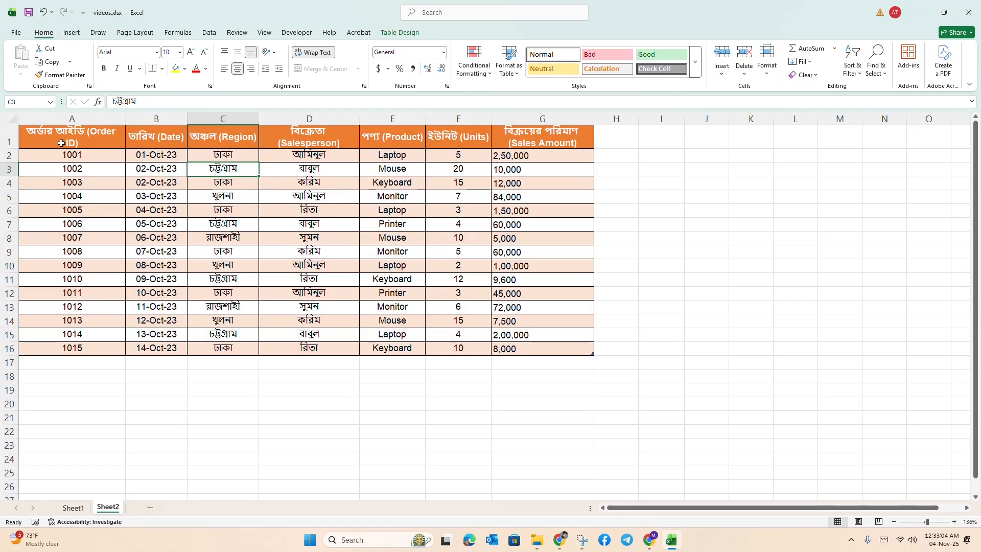
left_click_drag(61, 143, 567, 356)
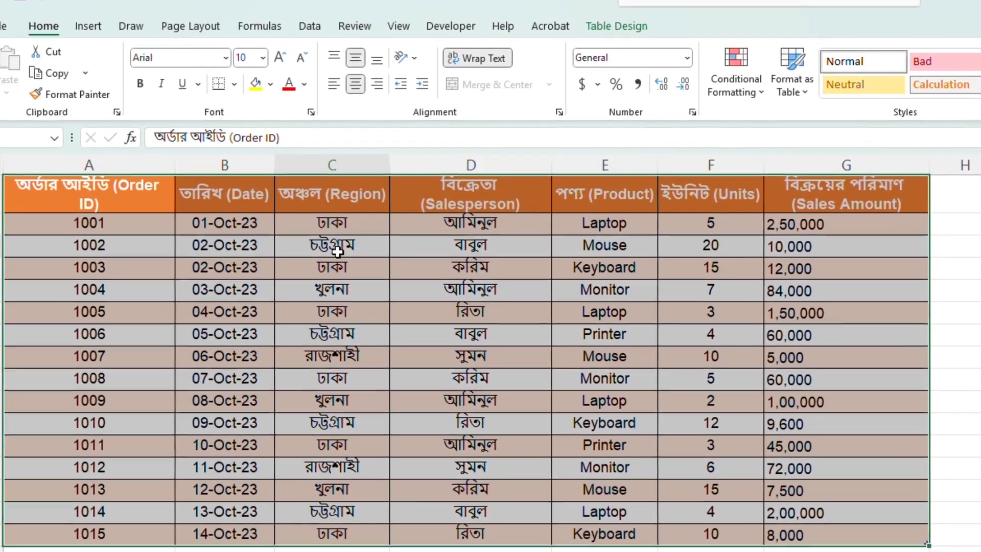
left_click(339, 239)
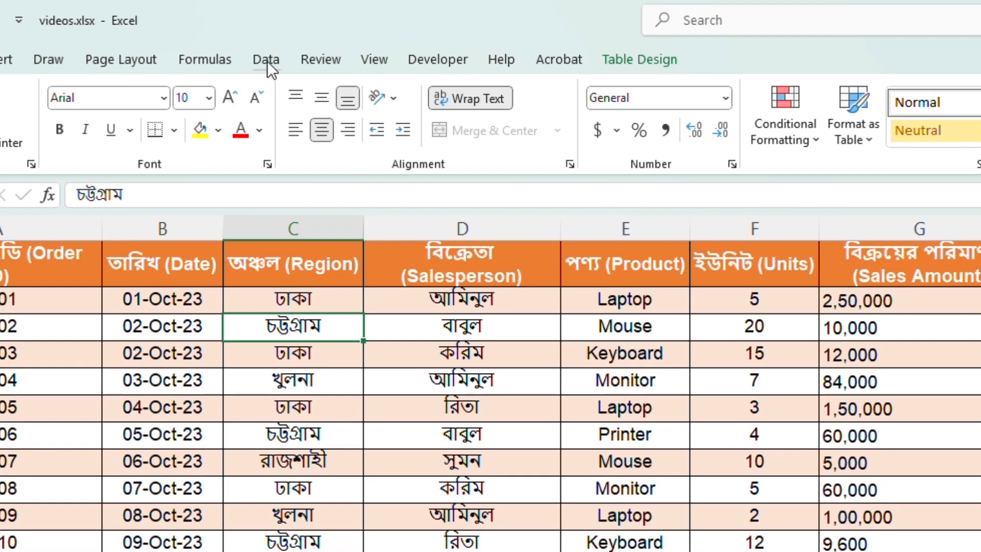
left_click(266, 59)
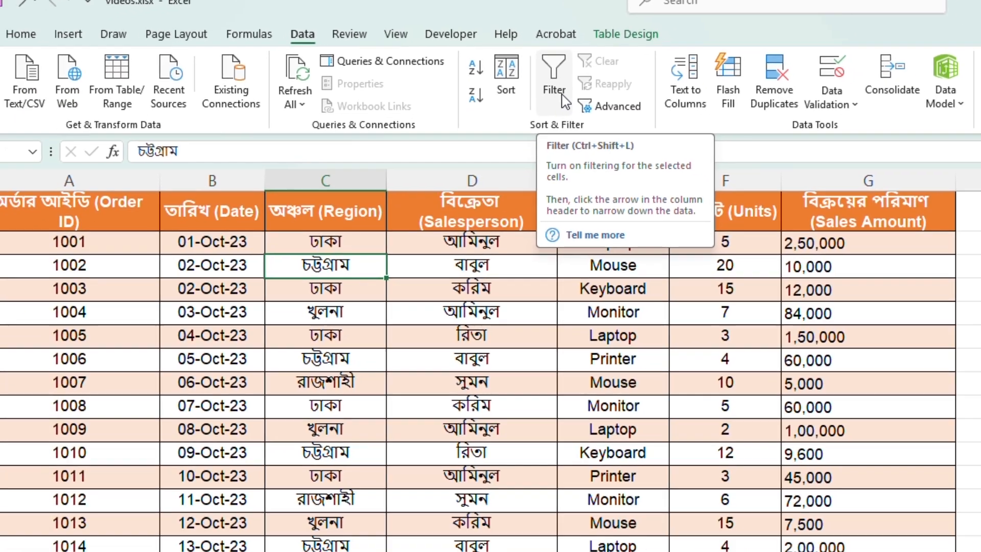
left_click(566, 135)
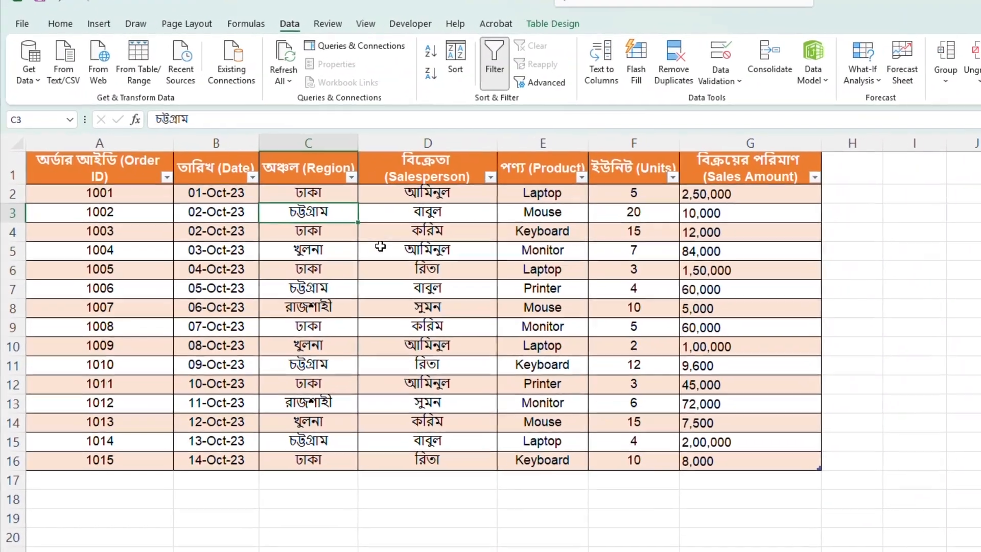
left_click(358, 241)
left_click_drag(308, 188, 289, 464)
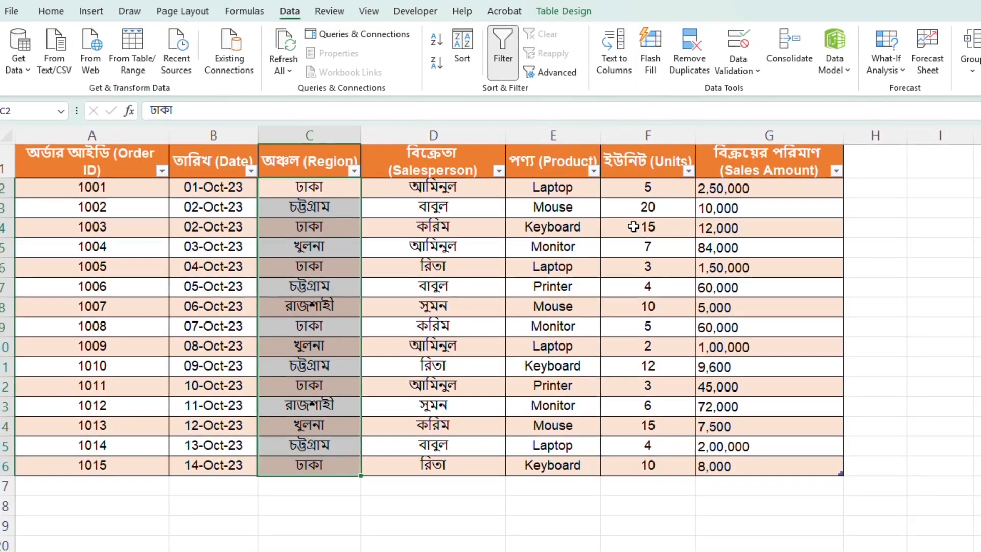
left_click_drag(554, 188, 517, 462)
left_click(321, 190)
left_click_drag(317, 195, 315, 293)
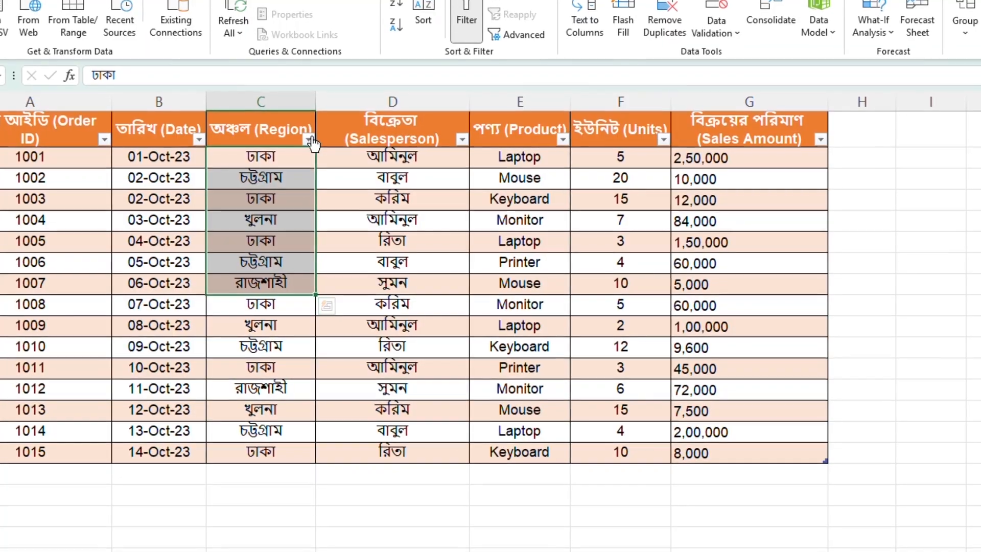
Step: Filter the Region column to show only ঢাকা and select the visible Region values
left_click(306, 137)
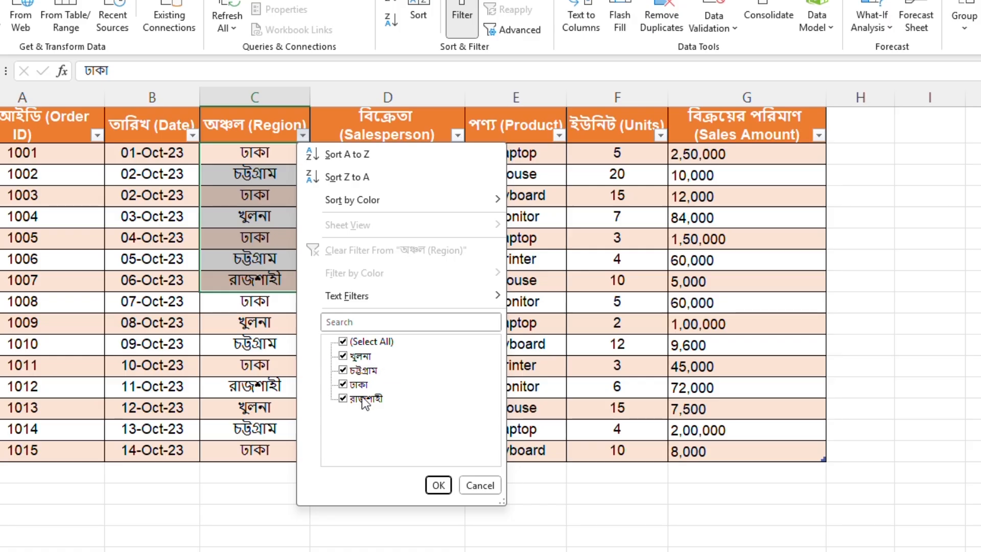
left_click(344, 355)
left_click(343, 370)
left_click(343, 341)
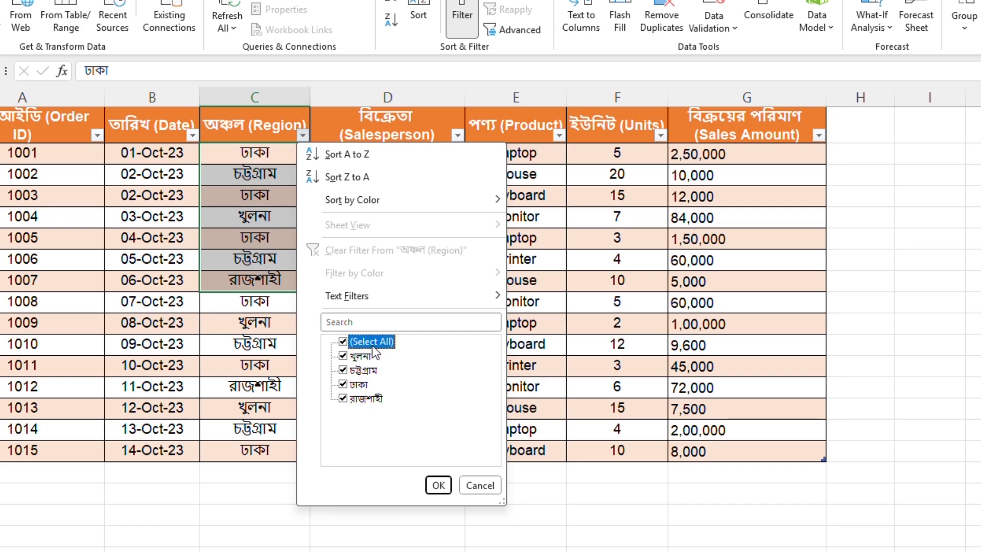
left_click(364, 342)
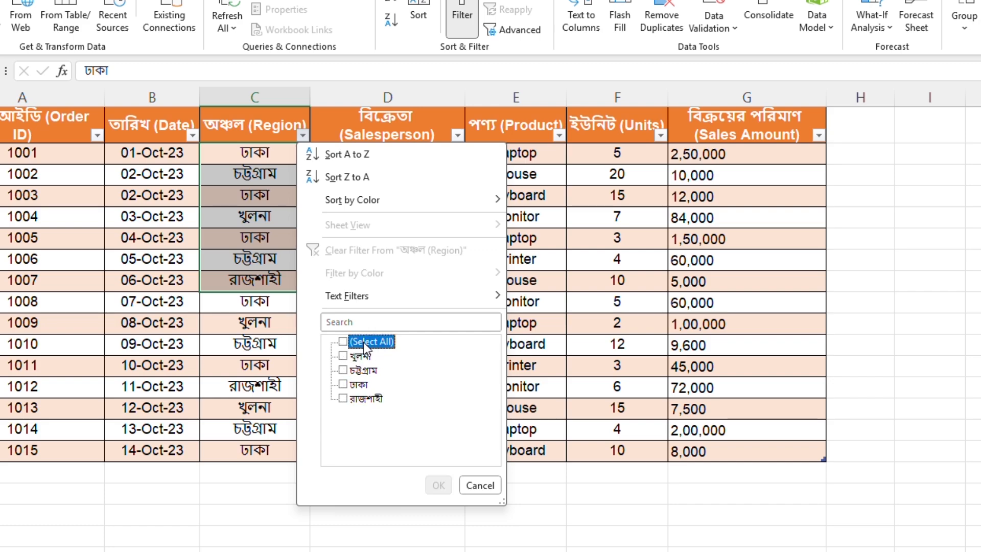
left_click(350, 386)
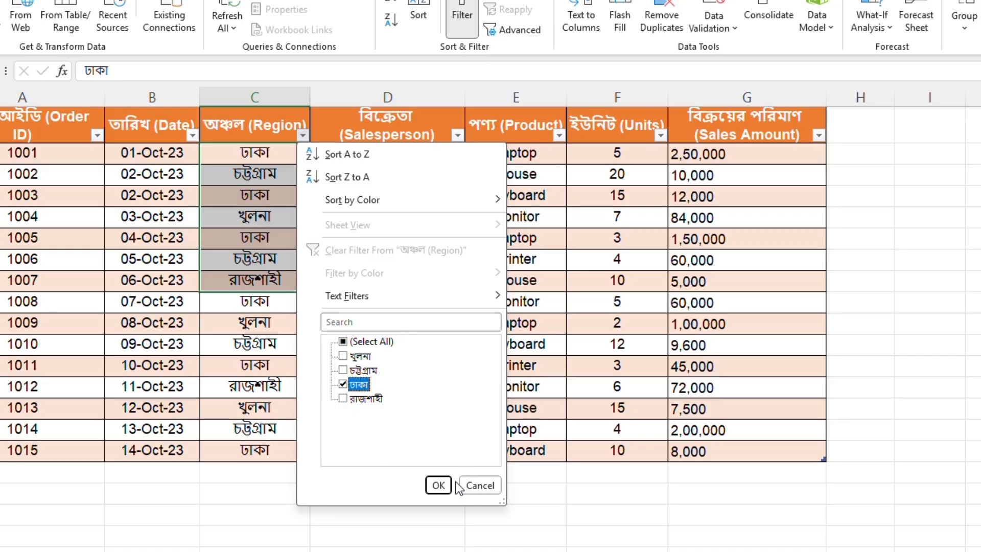
left_click(440, 485)
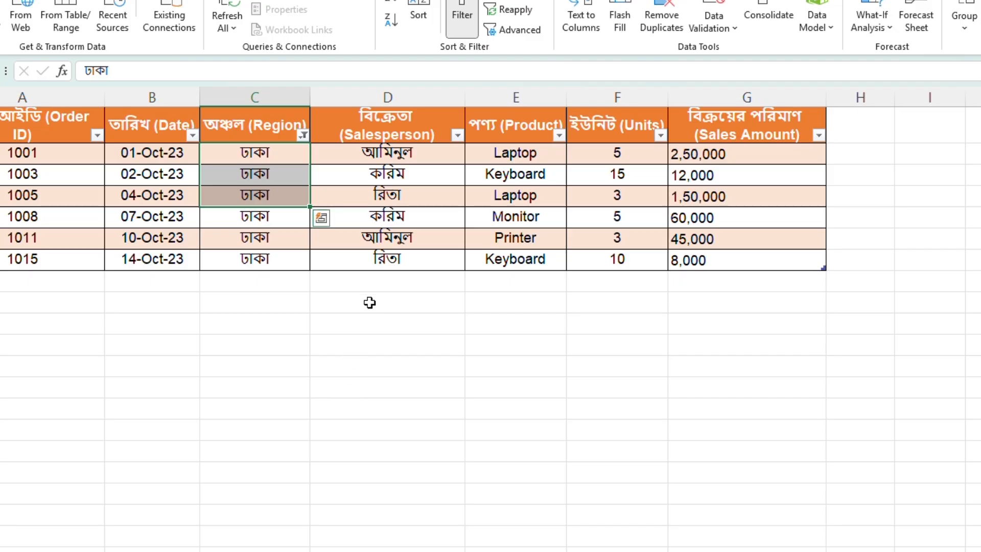
left_click(279, 158)
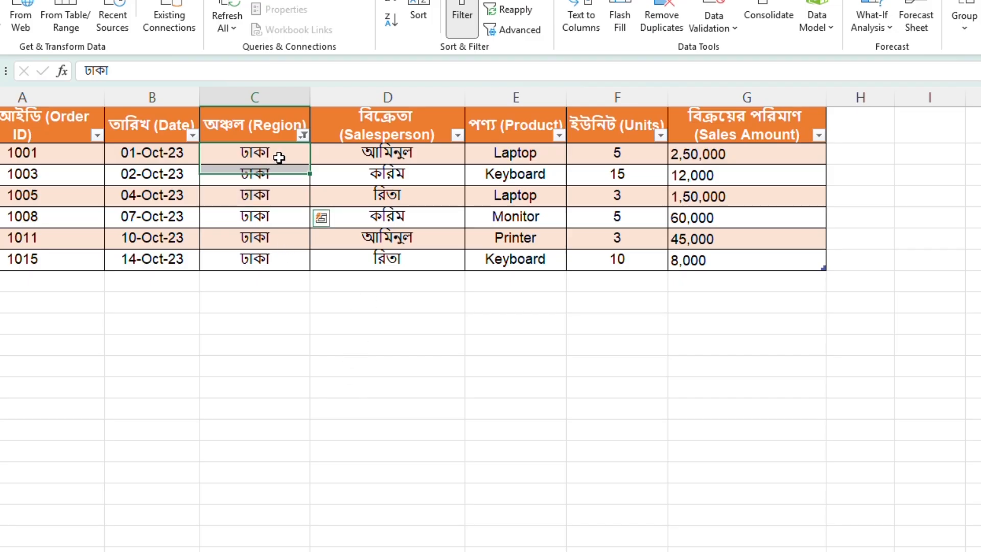
left_click_drag(278, 157, 269, 254)
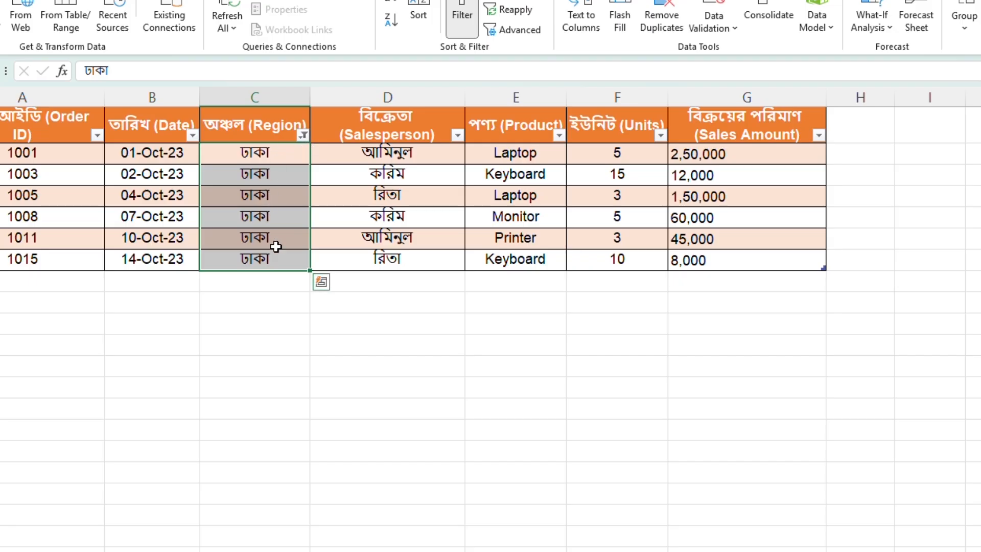
Step: Try searching the Product filter values for "la", clear that search text, and filter the column to Monitor instead
left_click(559, 135)
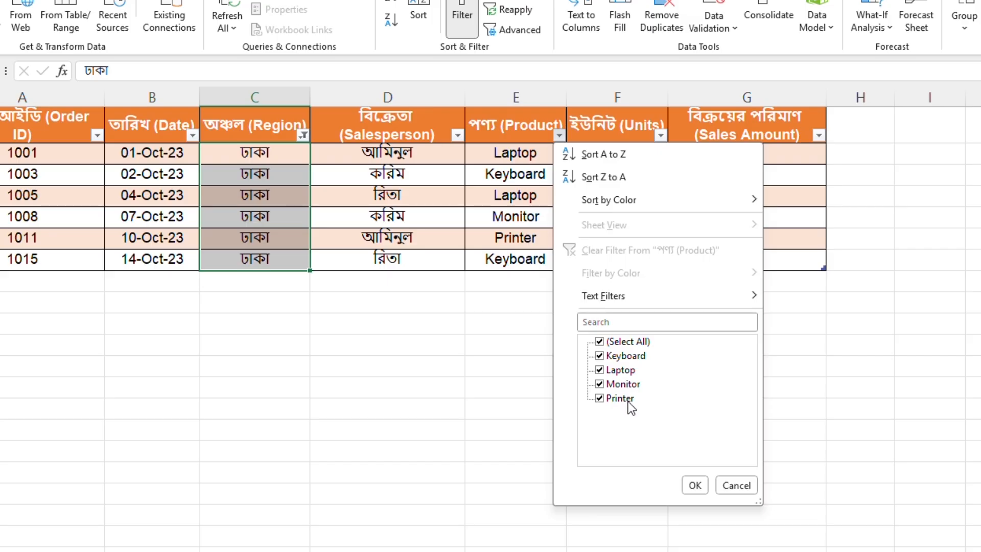
left_click(615, 323)
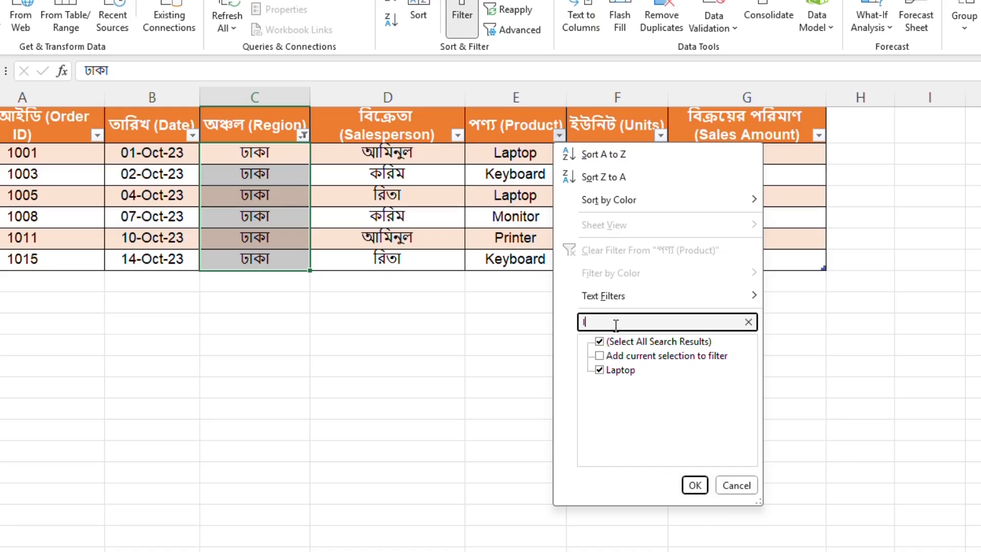
type("a")
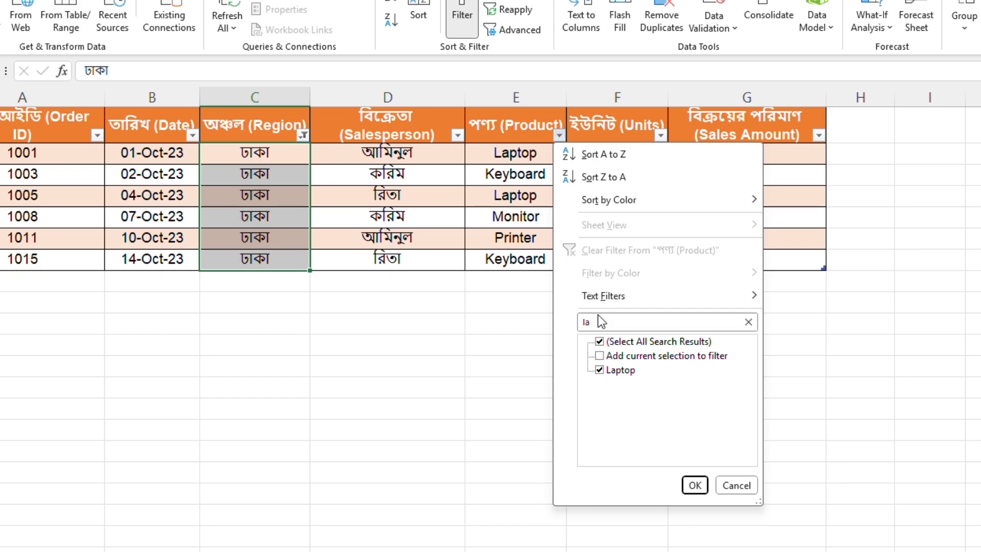
left_click(581, 327)
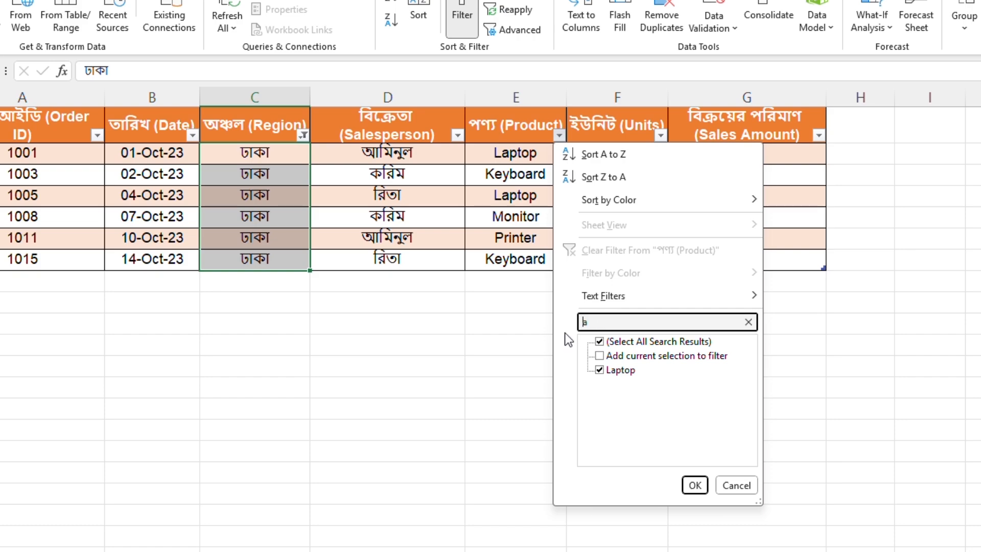
key("Delete")
left_click(695, 486)
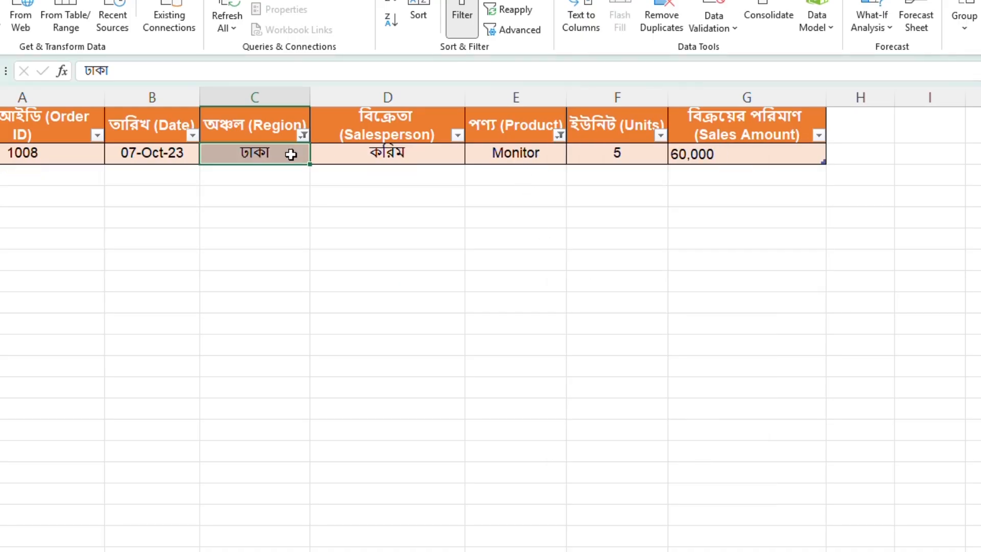
left_click(527, 155)
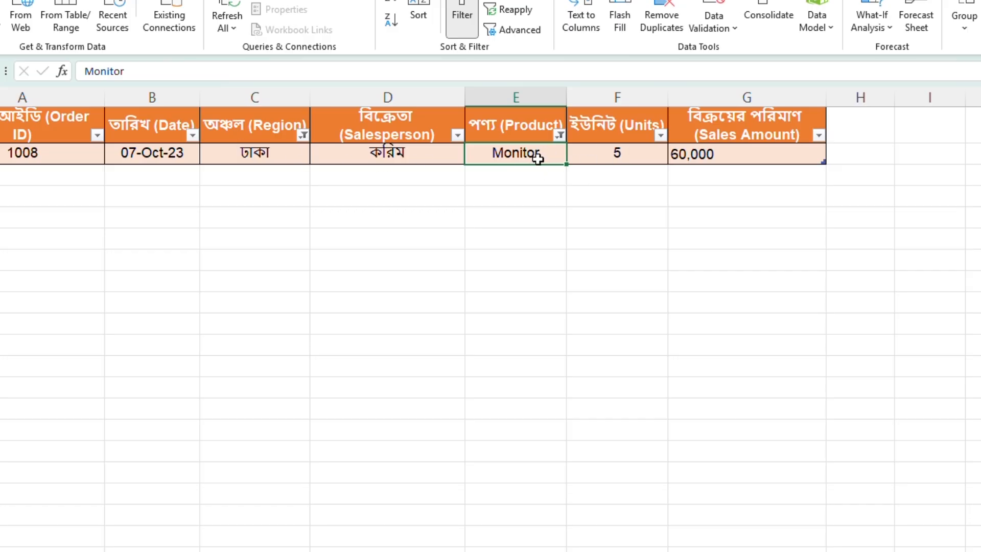
Step: Change the Product column filter to show only Laptop rows
left_click(560, 135)
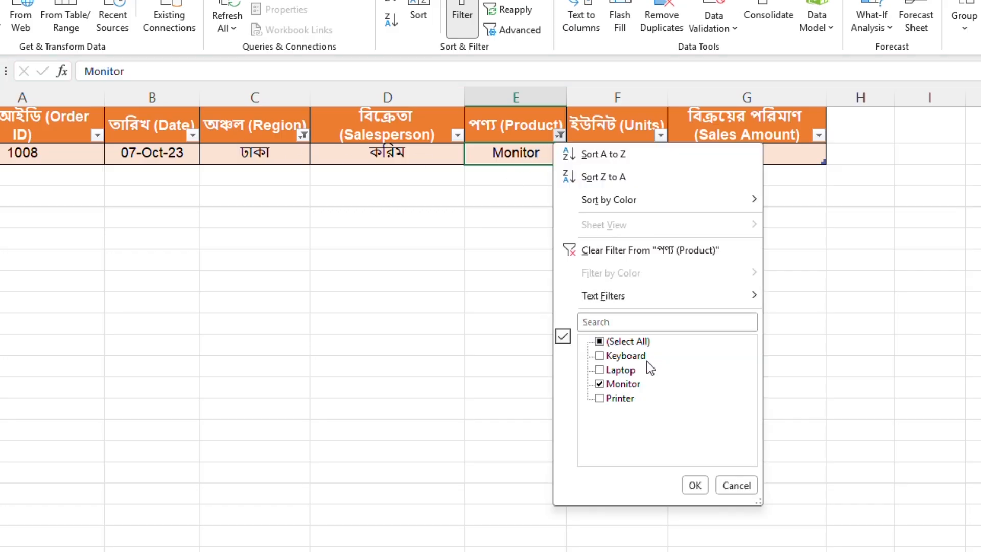
left_click(599, 369)
left_click(606, 387)
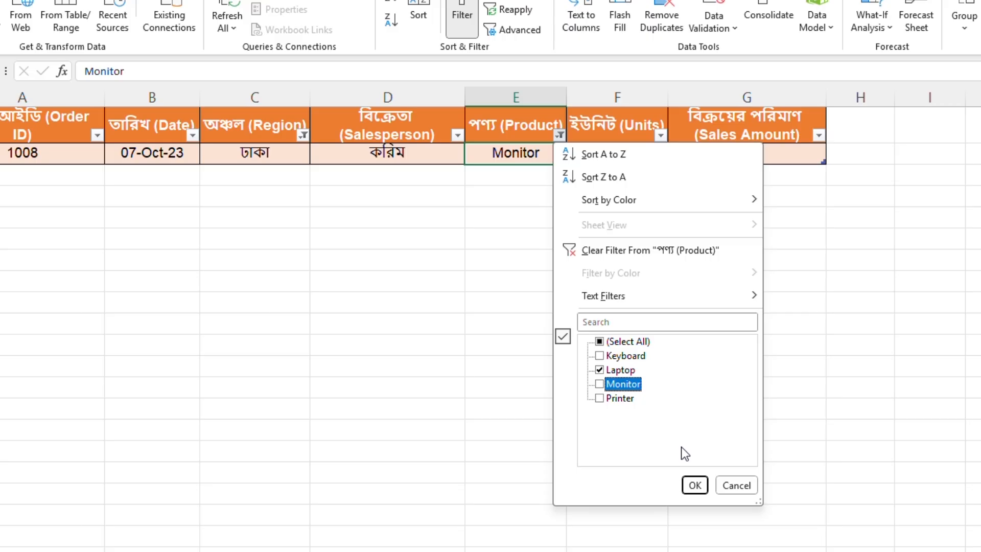
left_click(694, 484)
Step: Examine the product, units and sales amount values of the filtered Laptop rows
left_click_drag(534, 156, 531, 190)
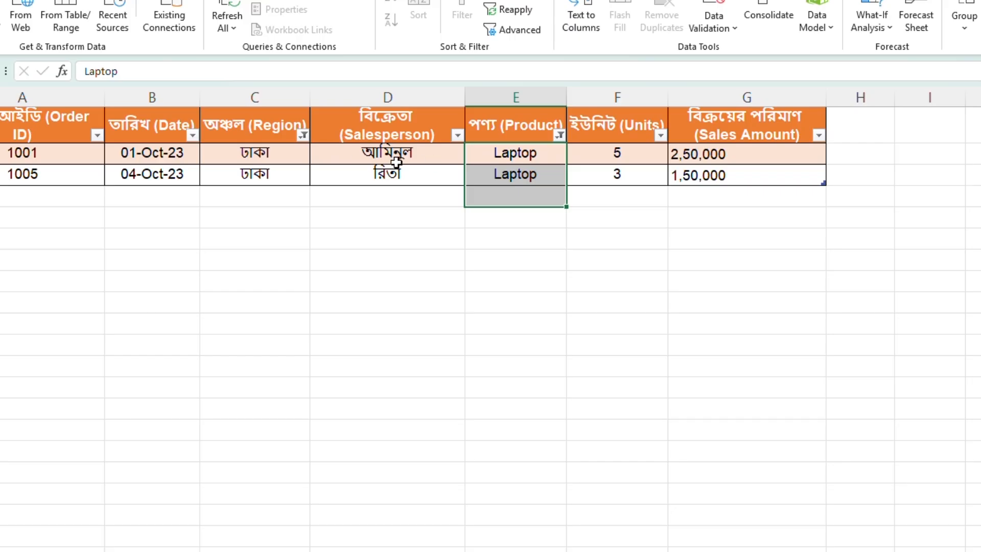
left_click(560, 135)
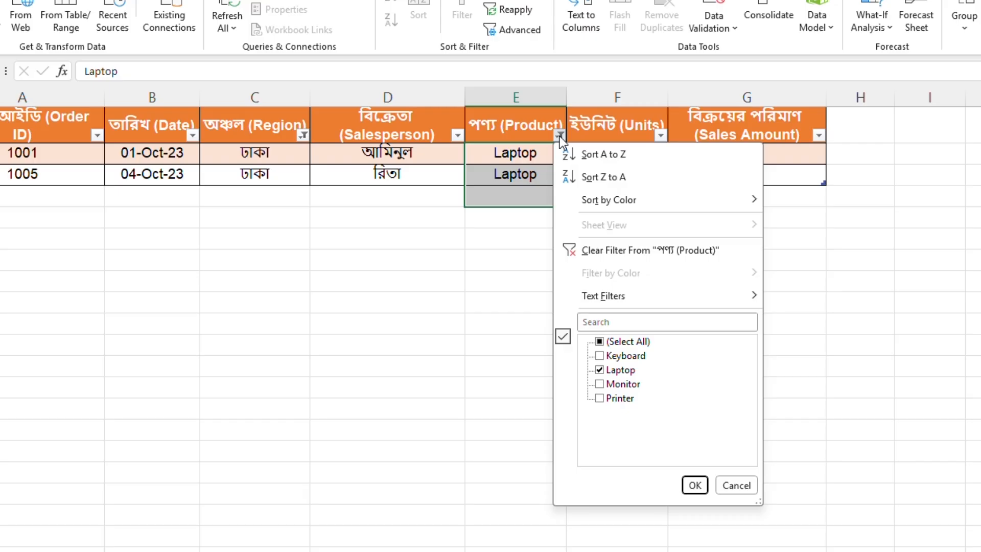
left_click(508, 150)
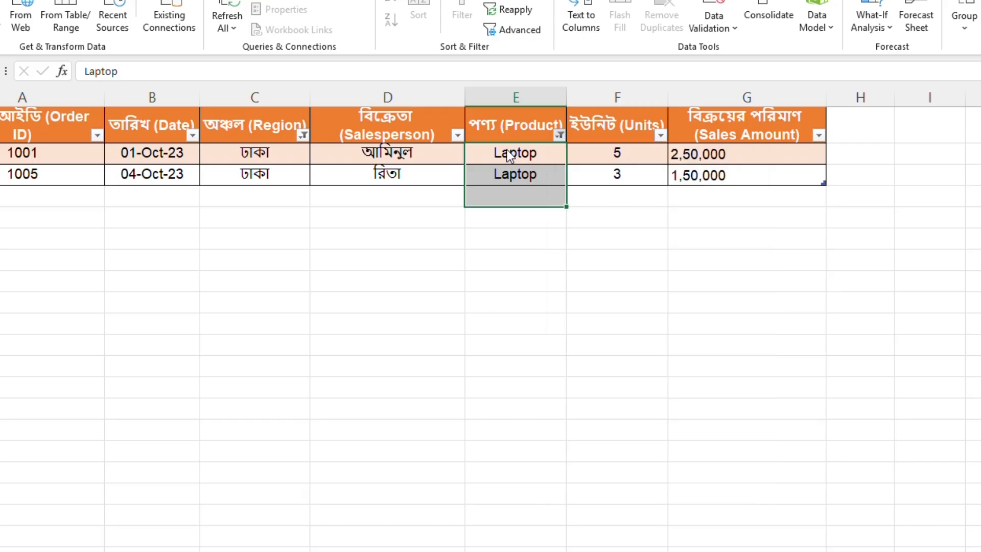
left_click_drag(508, 146, 514, 177)
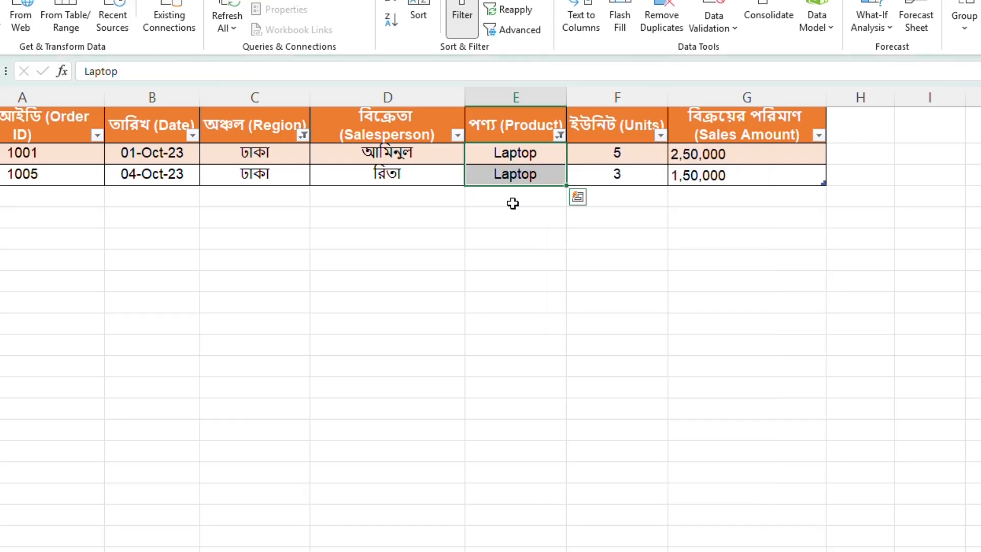
left_click_drag(710, 156, 710, 176)
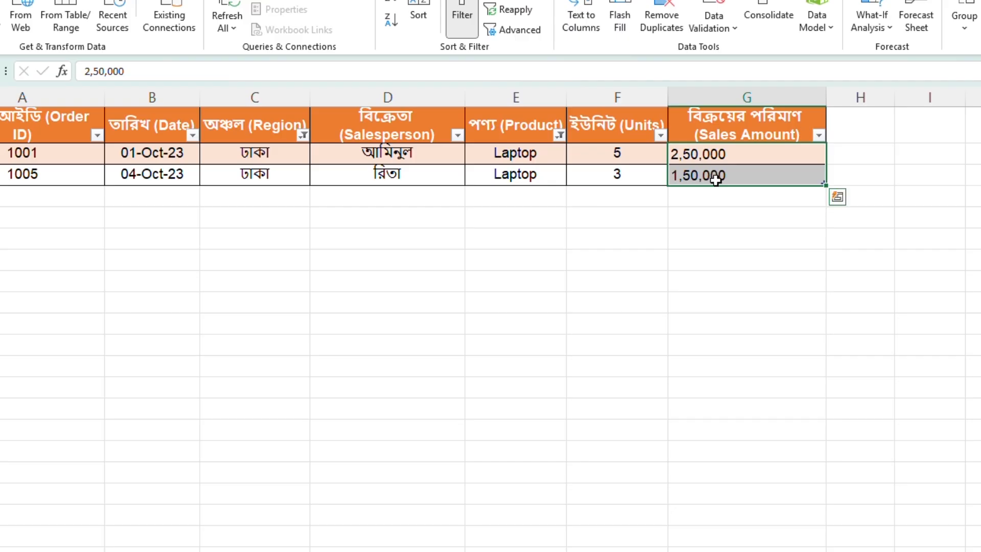
left_click(616, 161)
left_click_drag(616, 161, 615, 171)
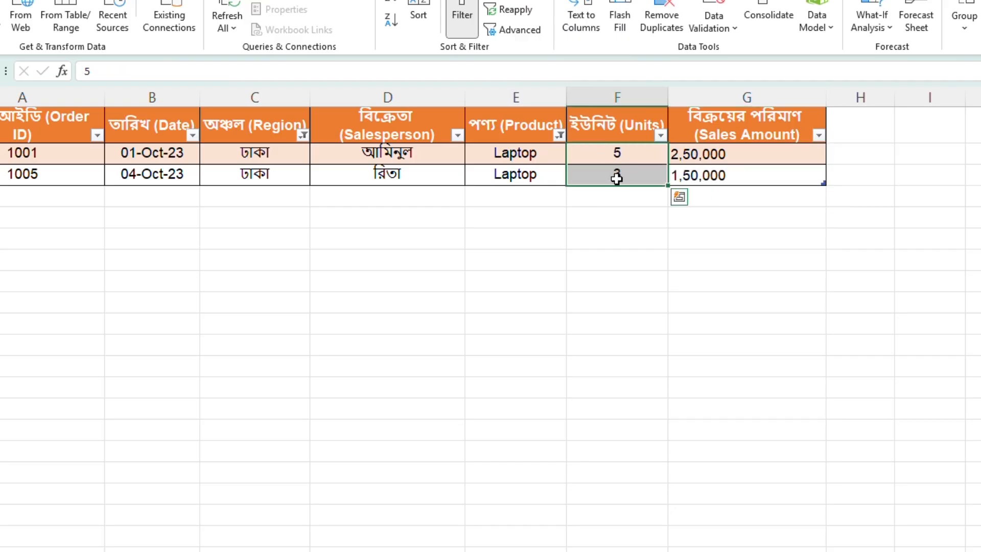
left_click_drag(533, 154, 585, 171)
Step: Clear the filter from the Product column and select the visible Sales Amount values
left_click(560, 135)
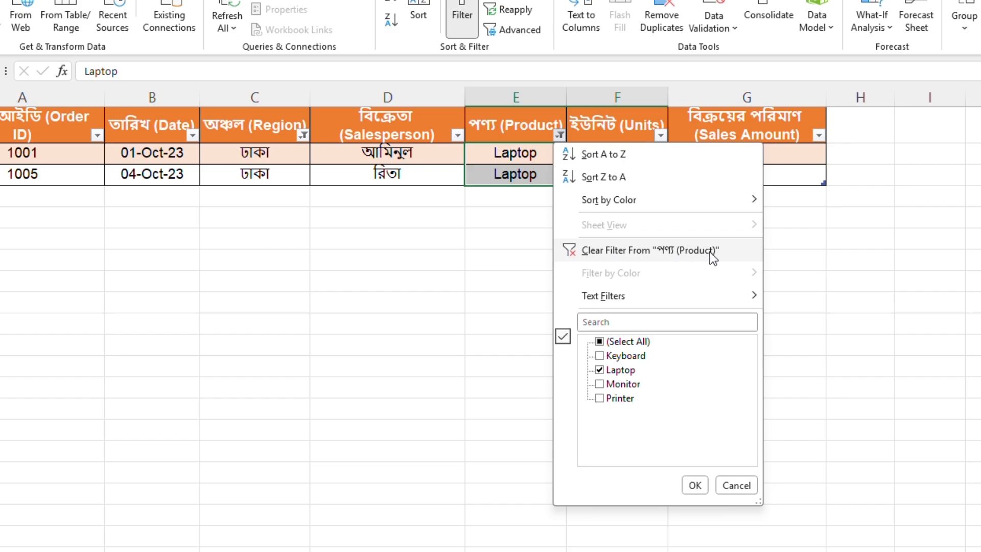
left_click(646, 250)
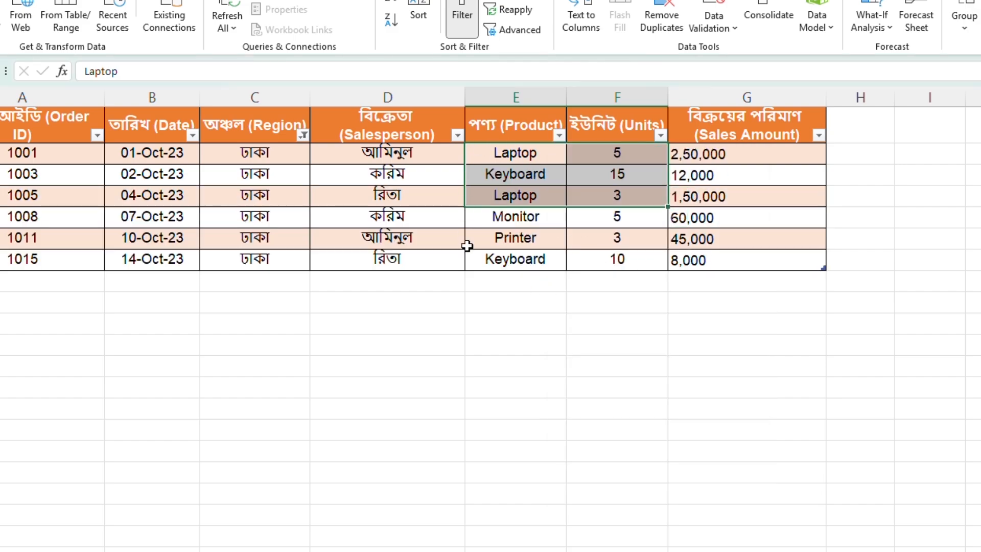
left_click(542, 264)
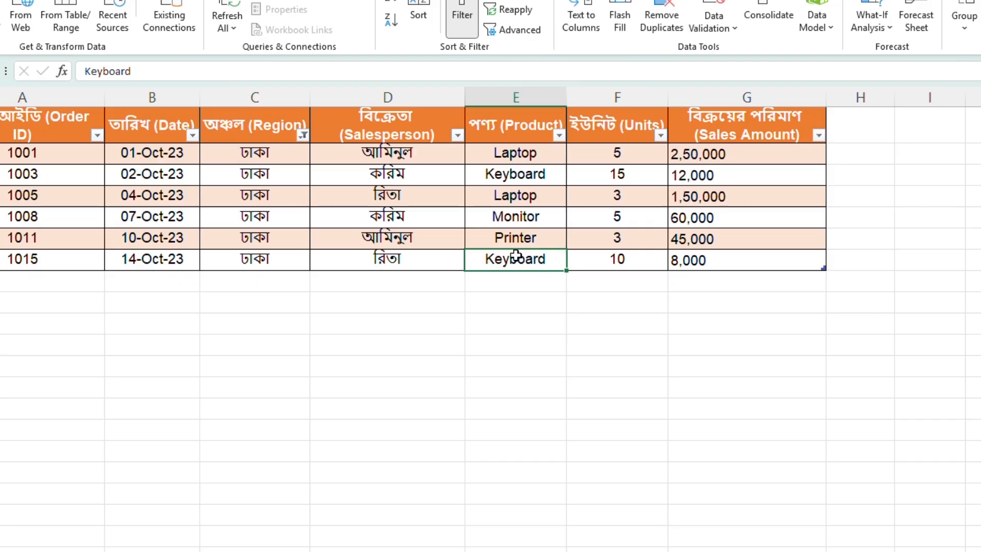
left_click_drag(714, 153, 704, 260)
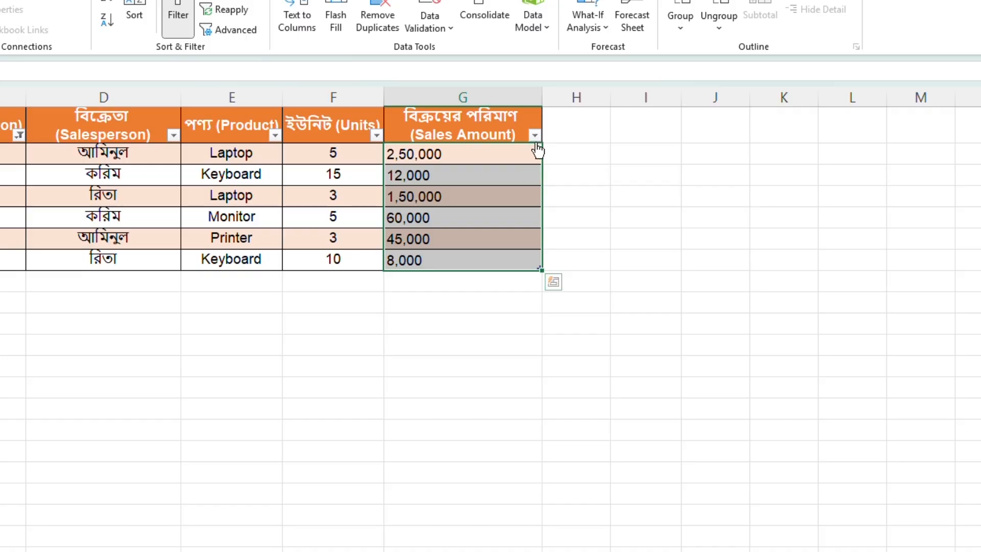
Step: Filter the Sales Amount column with a number filter to show only amounts greater than 45,000
left_click(637, 137)
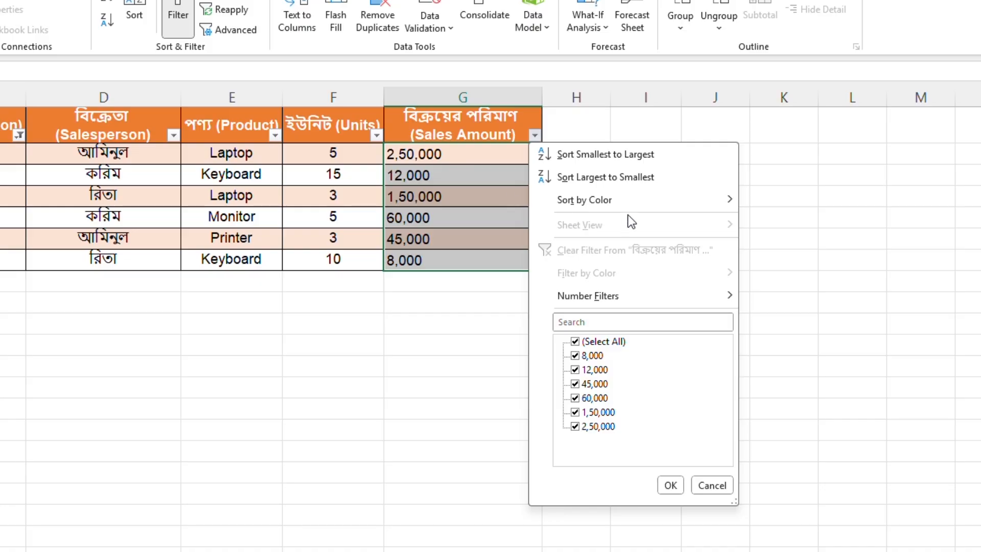
mouse_move(631, 212)
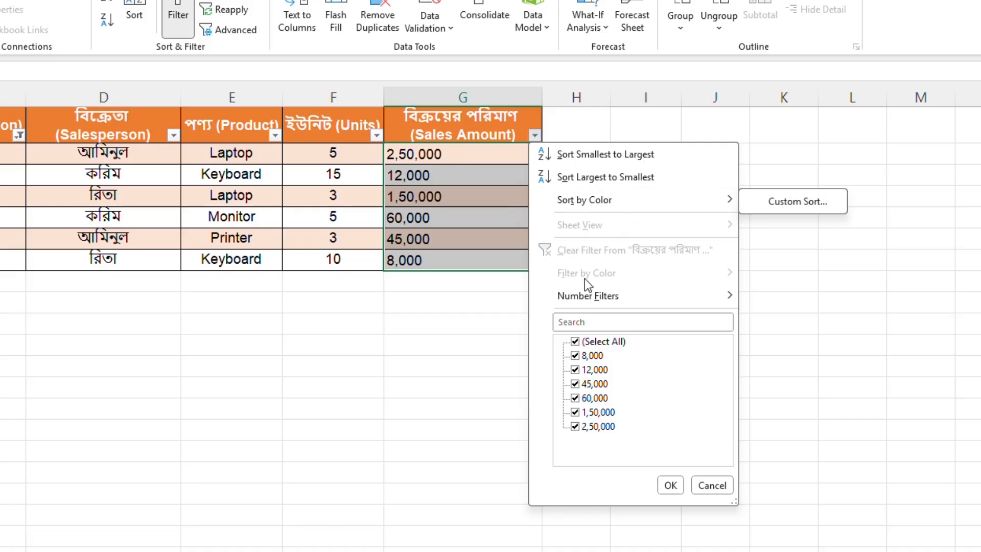
mouse_move(694, 301)
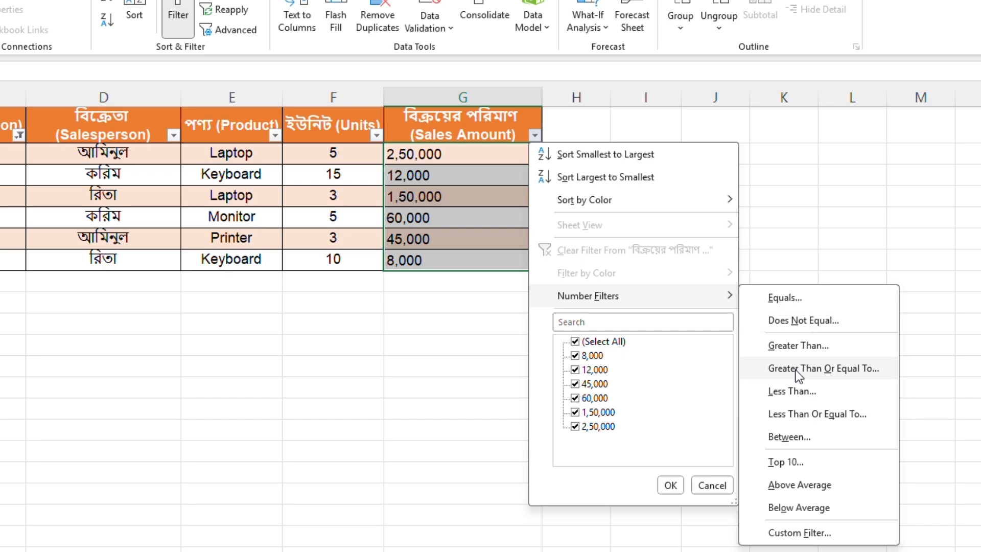
left_click(801, 346)
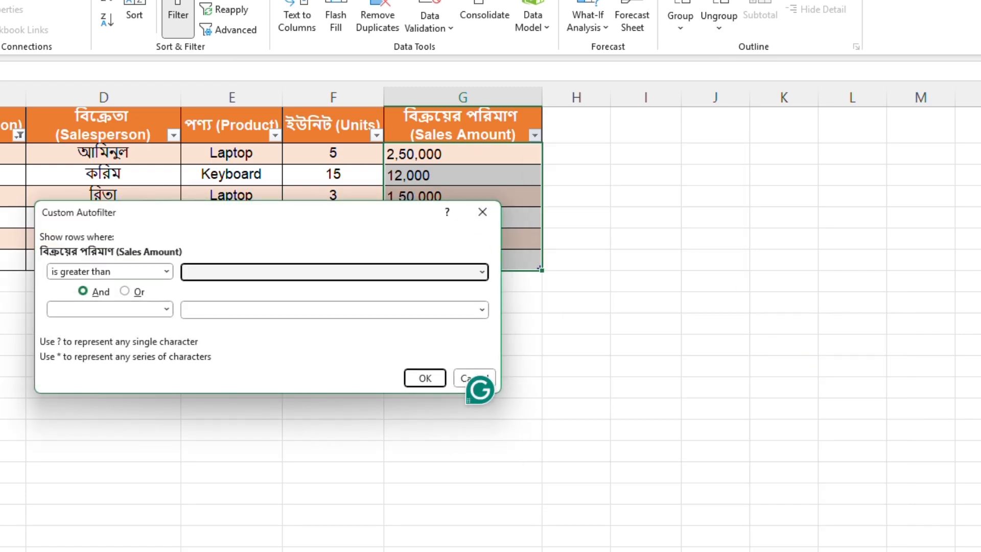
left_click(482, 273)
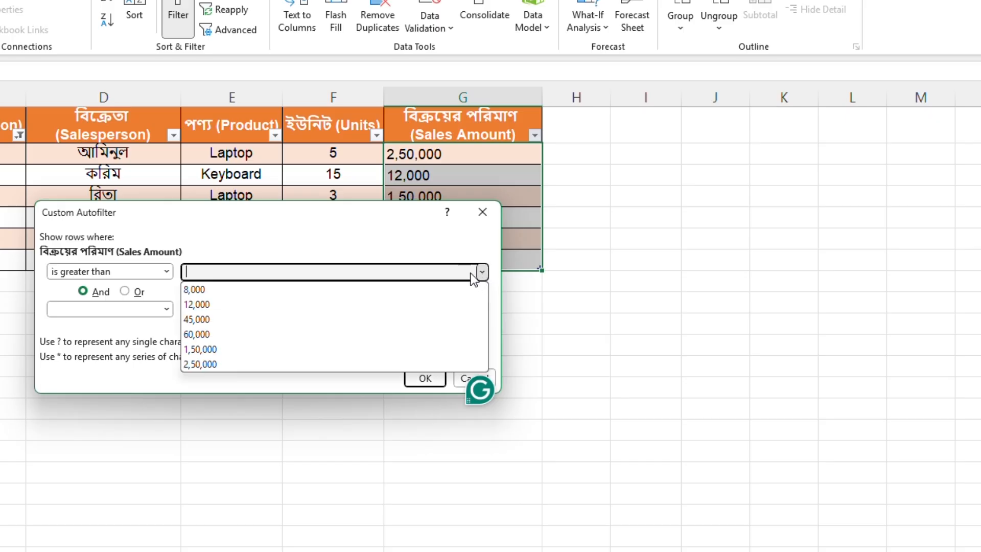
left_click(197, 319)
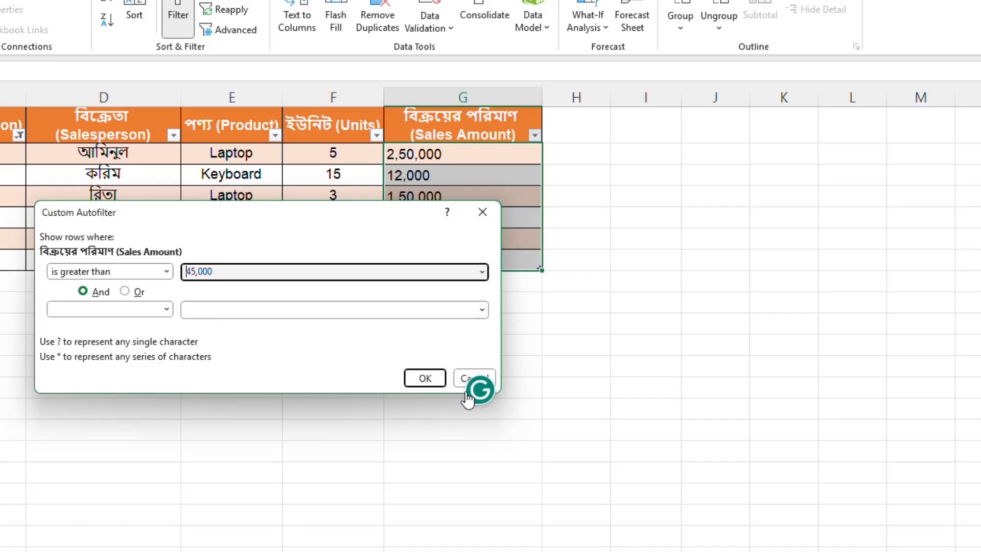
left_click(426, 379)
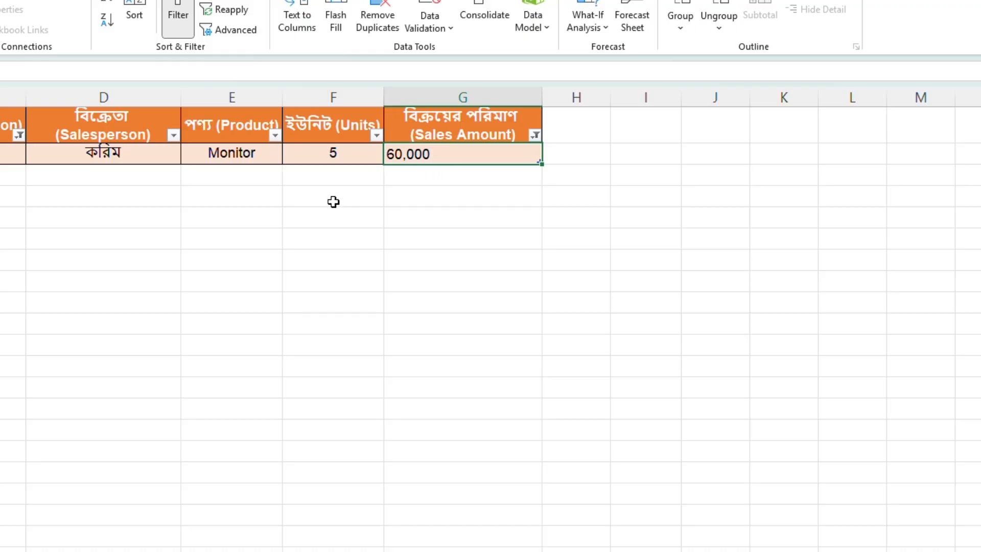
Step: Change the Sales Amount number filter to amounts greater than 12,000 and select the Printer row's amount
left_click(537, 137)
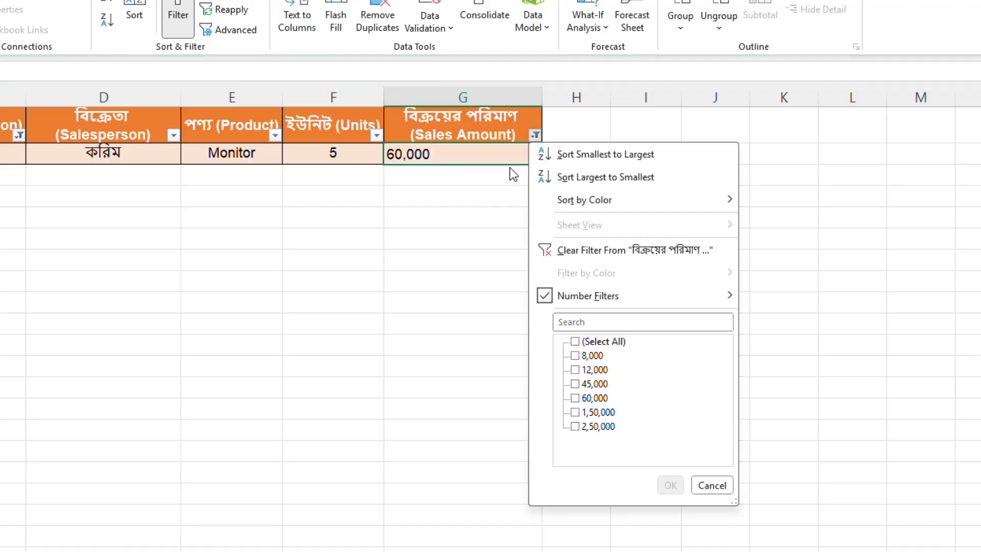
mouse_move(614, 300)
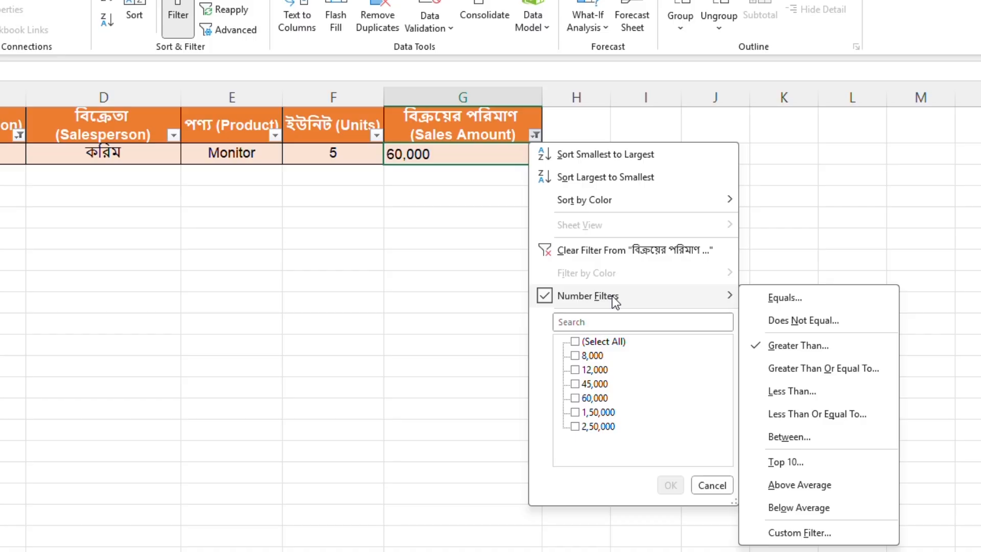
left_click(798, 346)
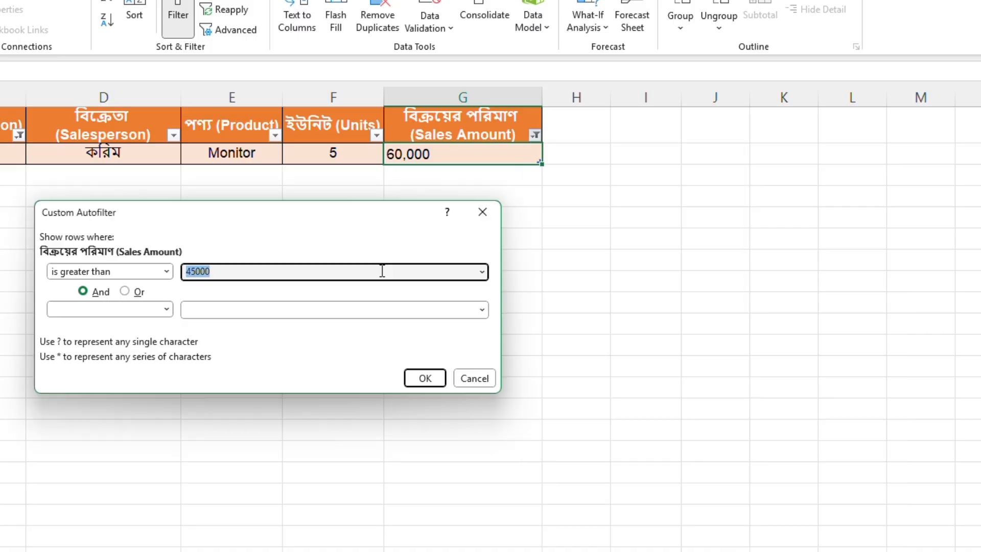
left_click(484, 271)
left_click(260, 303)
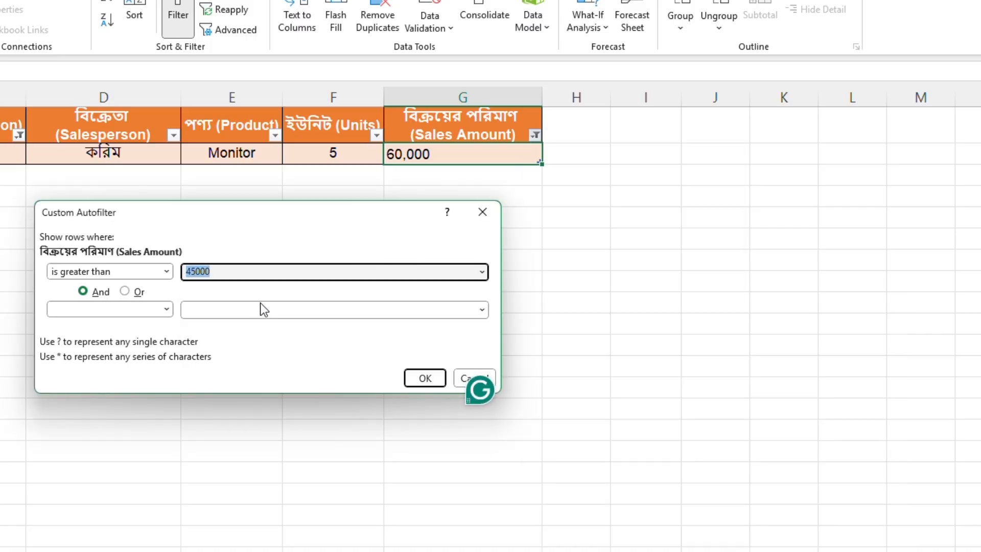
left_click(424, 378)
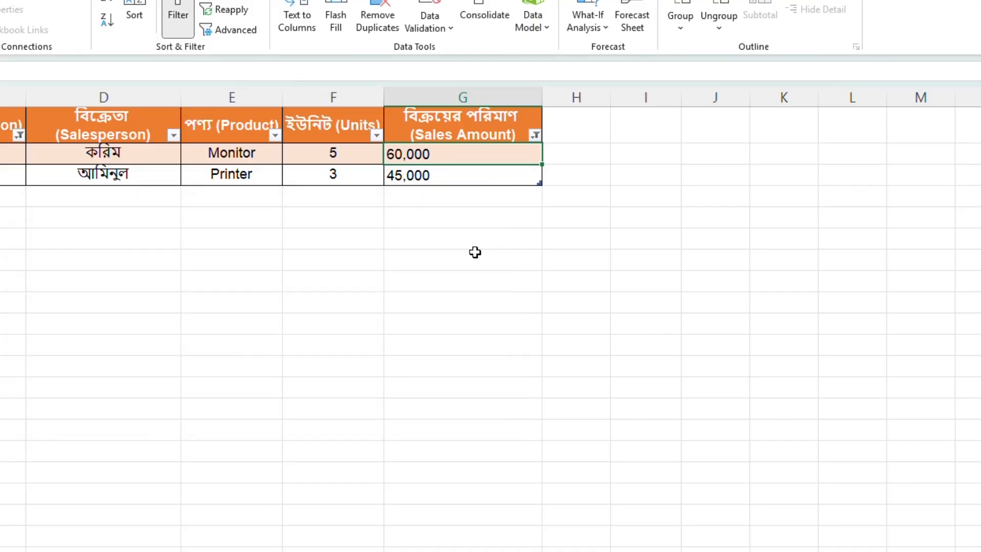
left_click(439, 173)
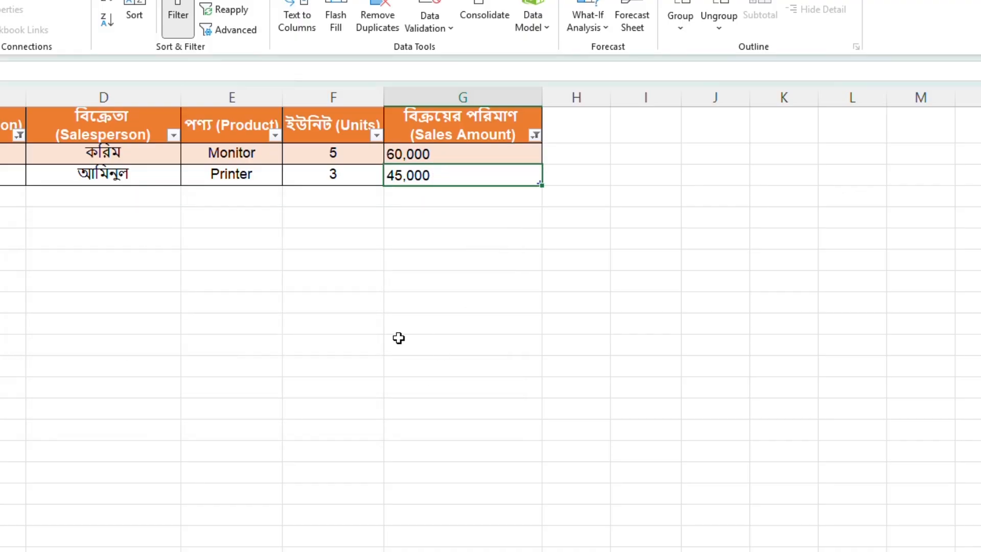
Step: Replace the Sales Amount filter with a number filter for amounts less than 1,50,000
left_click(535, 134)
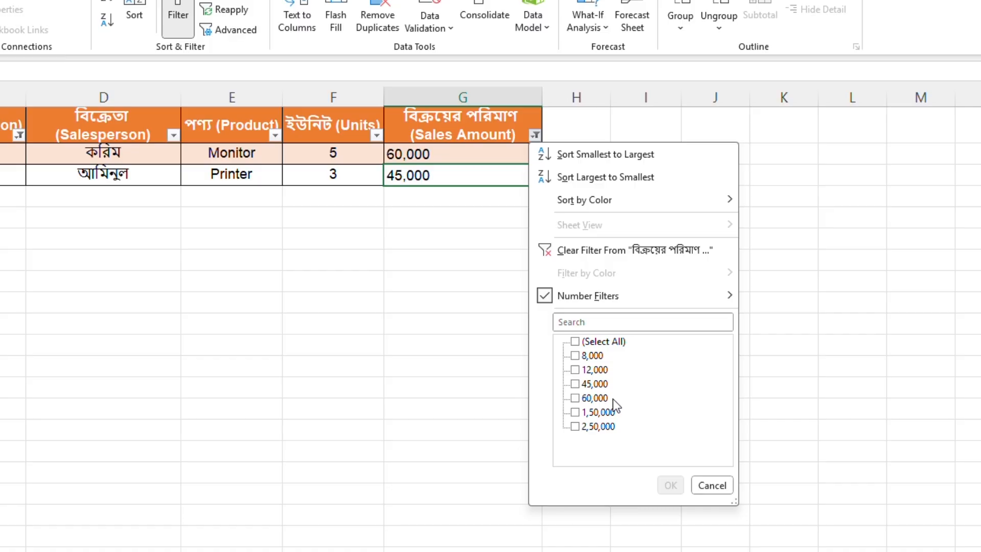
mouse_move(682, 296)
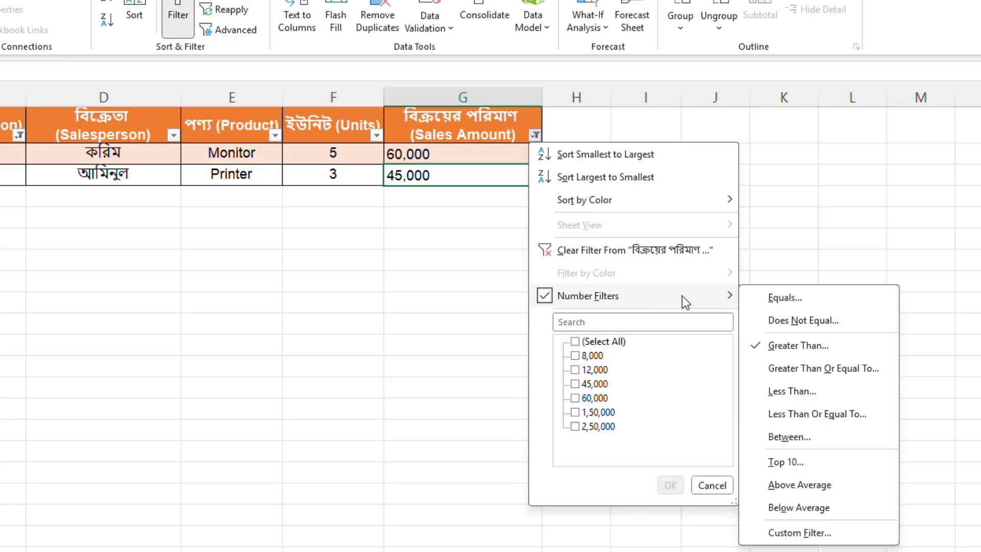
left_click(797, 392)
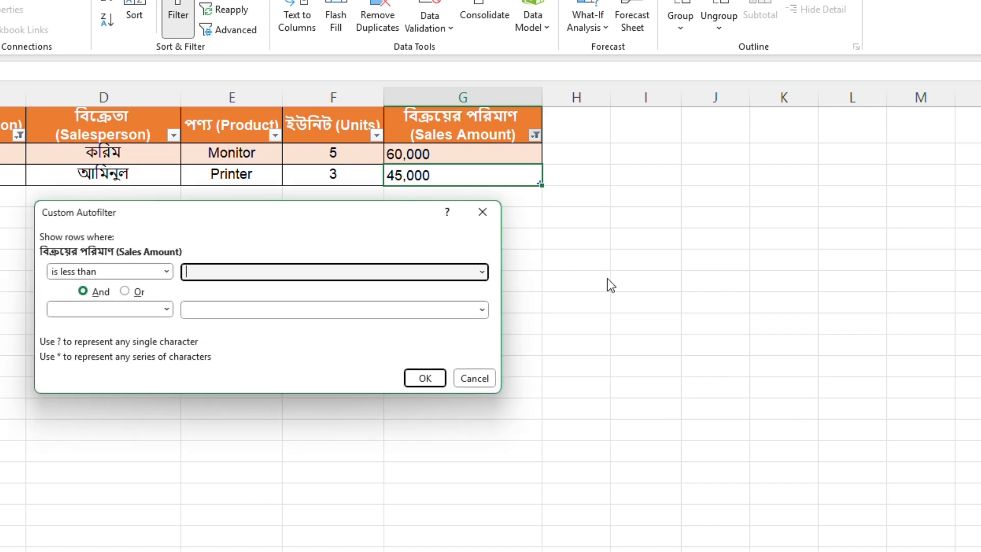
left_click(476, 275)
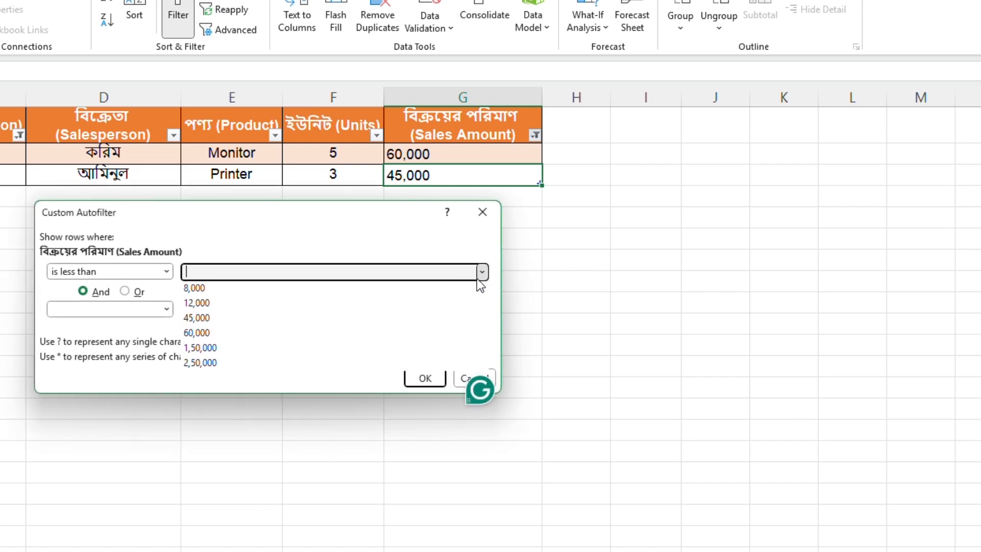
left_click(253, 348)
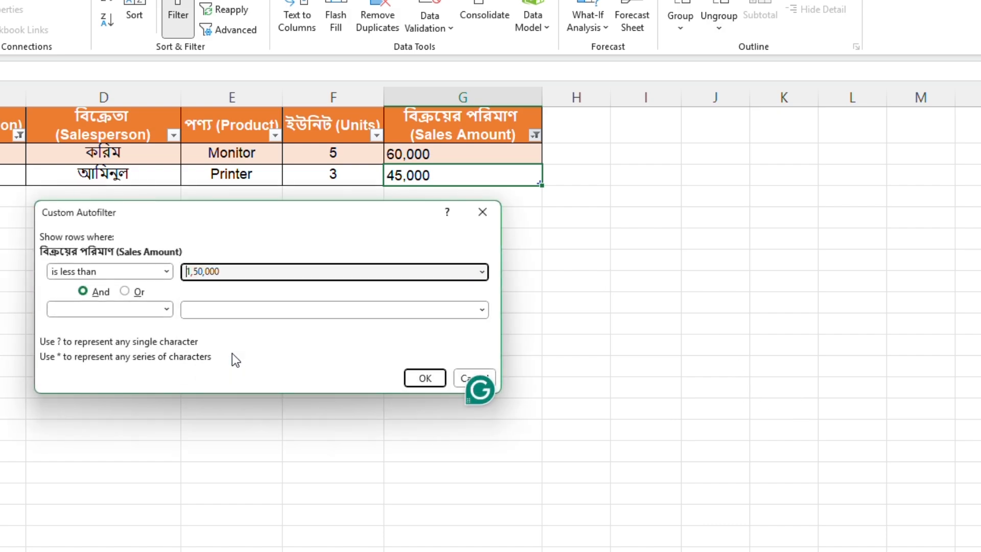
left_click(432, 380)
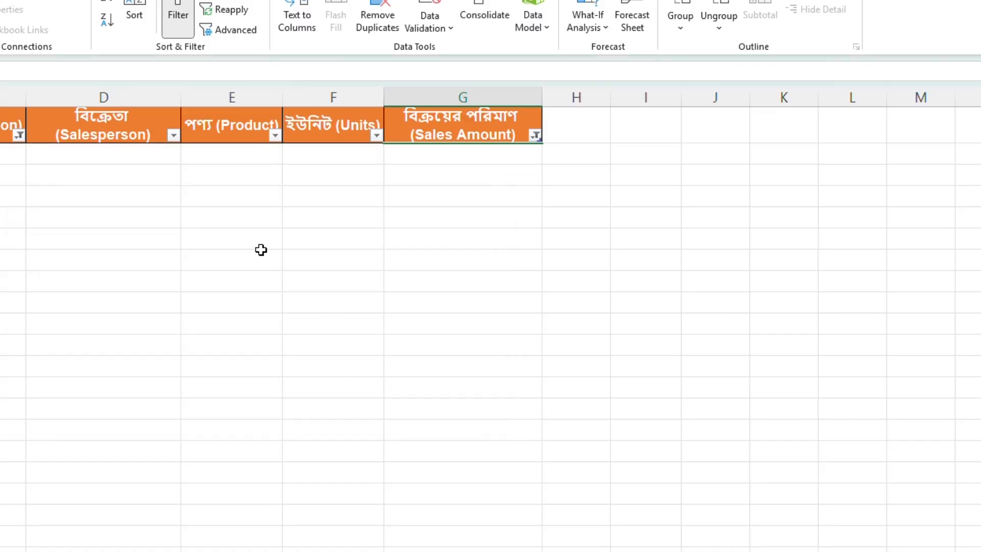
Step: Change the Sales Amount number filter to amounts less than 12,000 and select the remaining amount cell
scroll(253, 240, "down", 1)
scroll(248, 250, "up", 1)
left_click(536, 135)
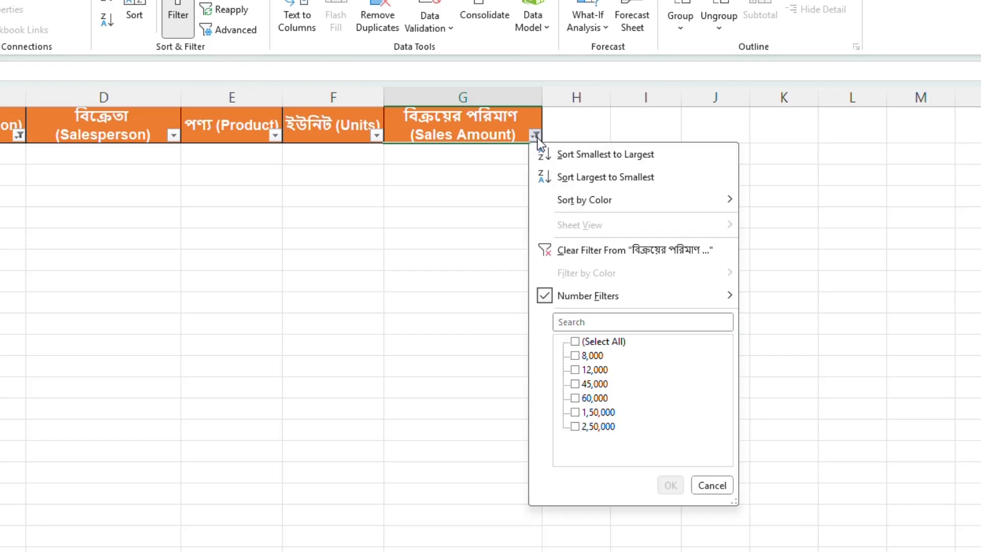
mouse_move(597, 297)
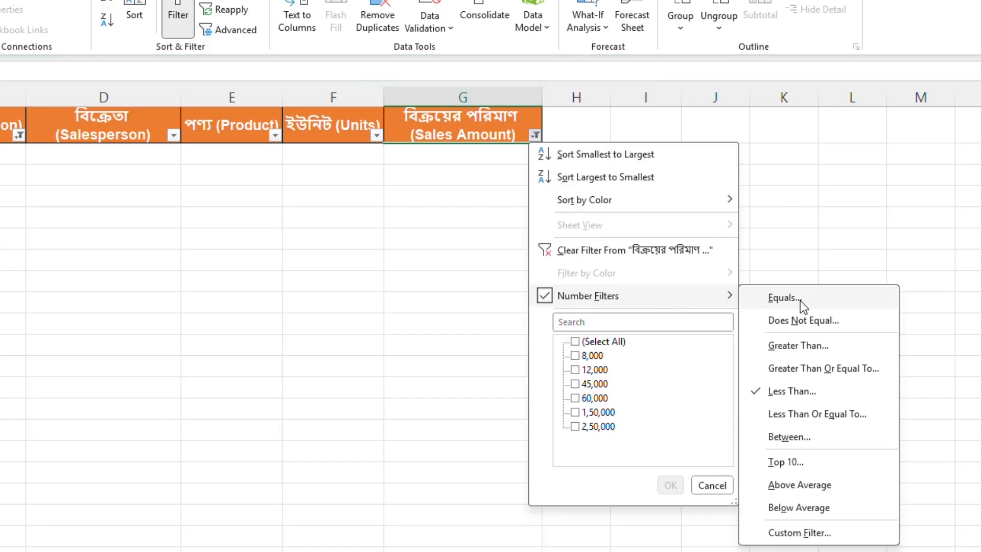
left_click(805, 389)
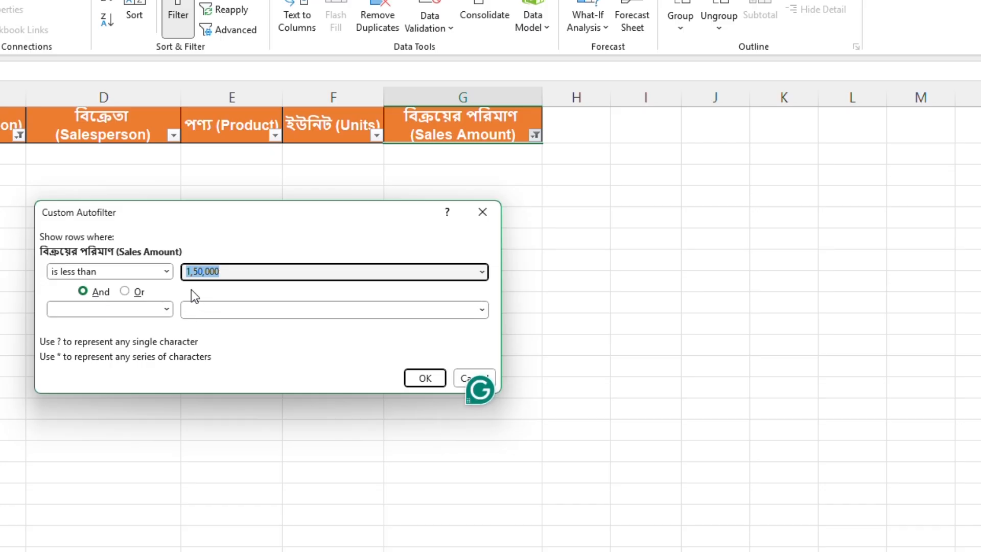
left_click(480, 272)
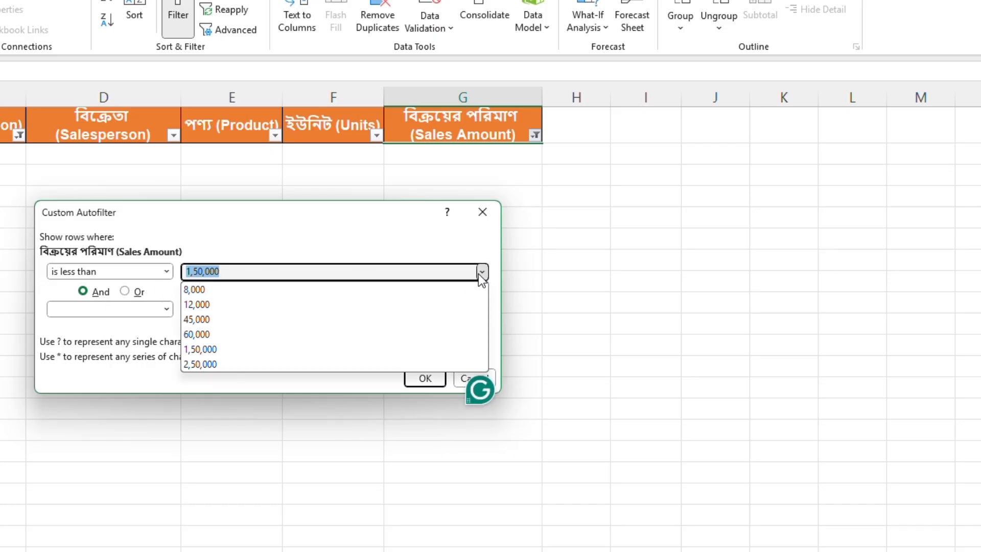
left_click(425, 378)
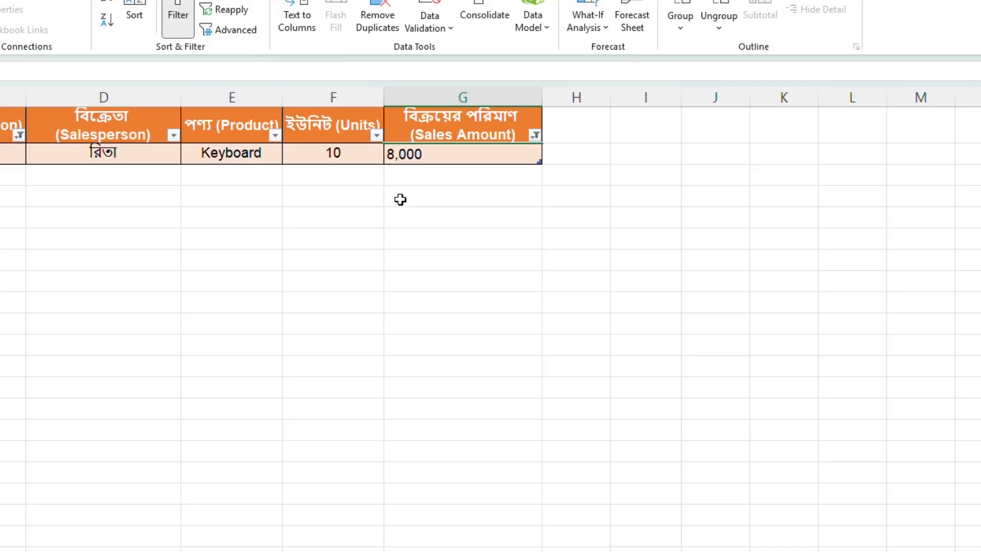
left_click(416, 154)
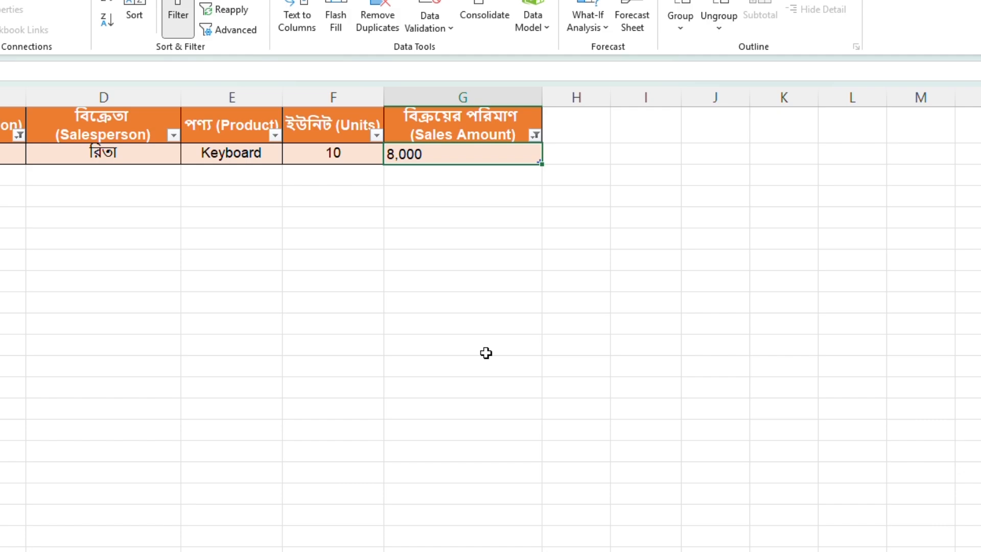
Step: Filter the Sales Amount column to only the value 12,000 and select the Product cell of that row
left_click(535, 135)
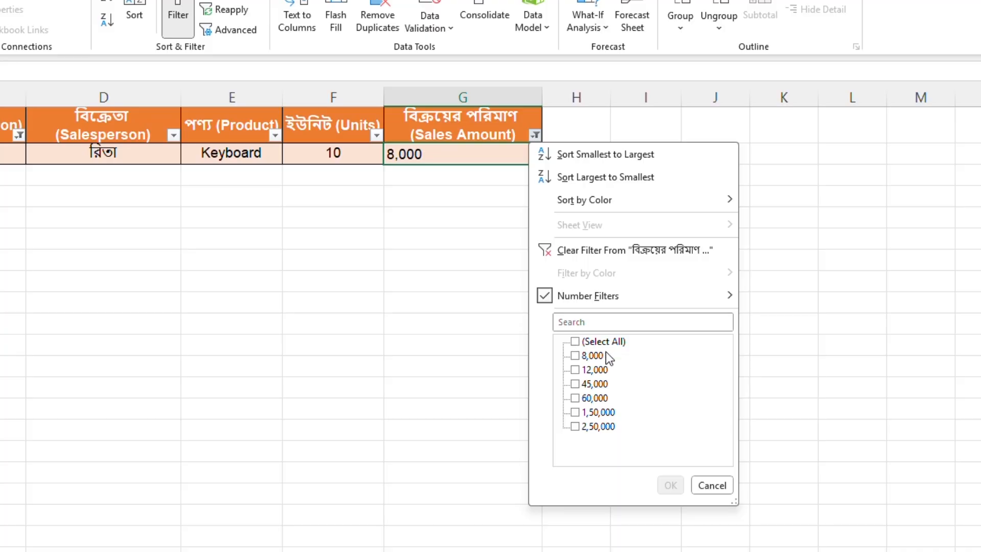
left_click(595, 343)
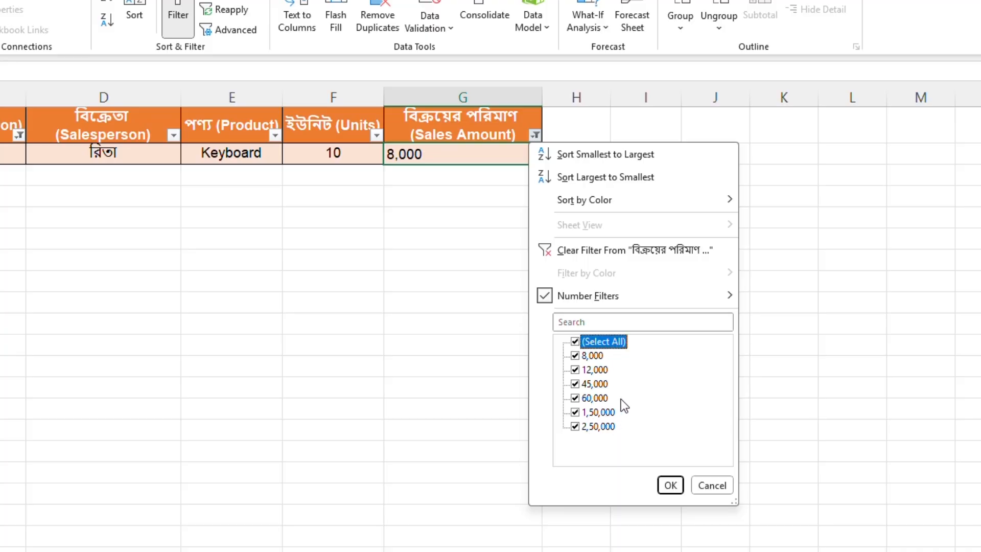
left_click(595, 341)
left_click(594, 369)
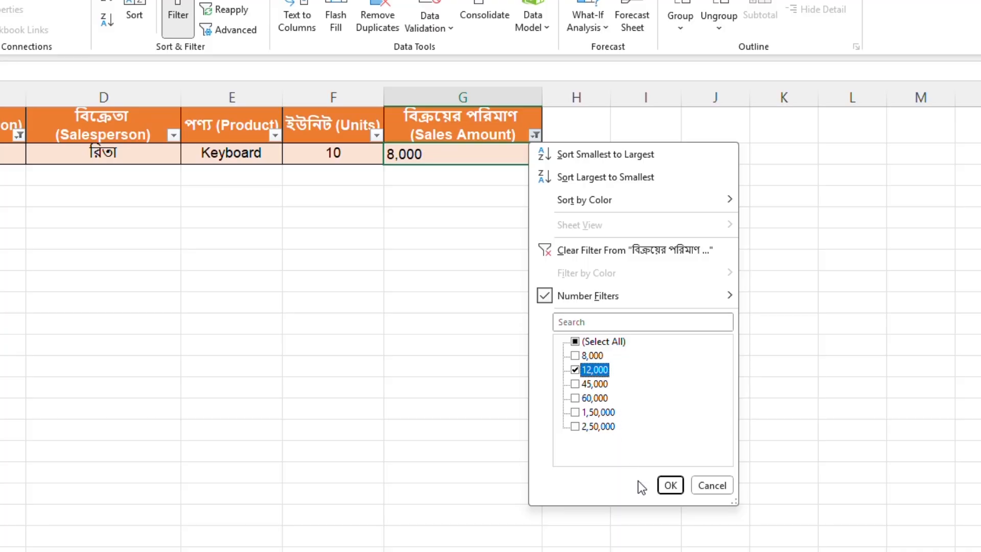
left_click(671, 486)
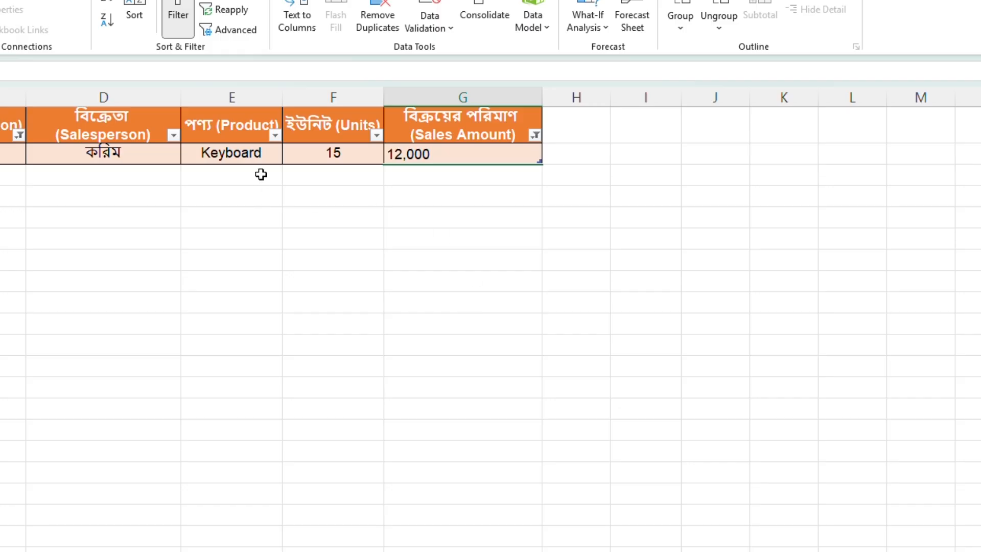
left_click(249, 162)
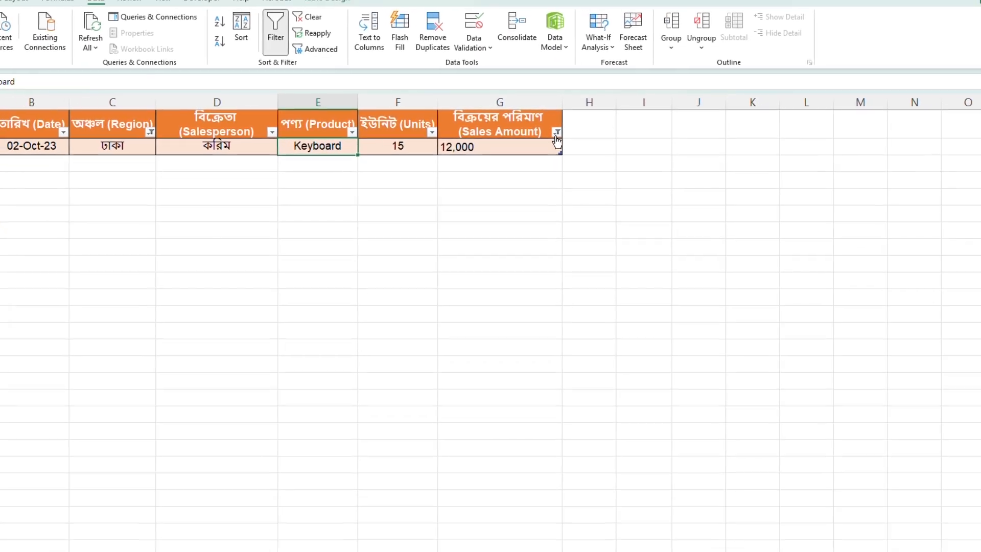
Step: Reselect all values in the Sales Amount filter to show every amount
left_click(546, 133)
left_click(608, 288)
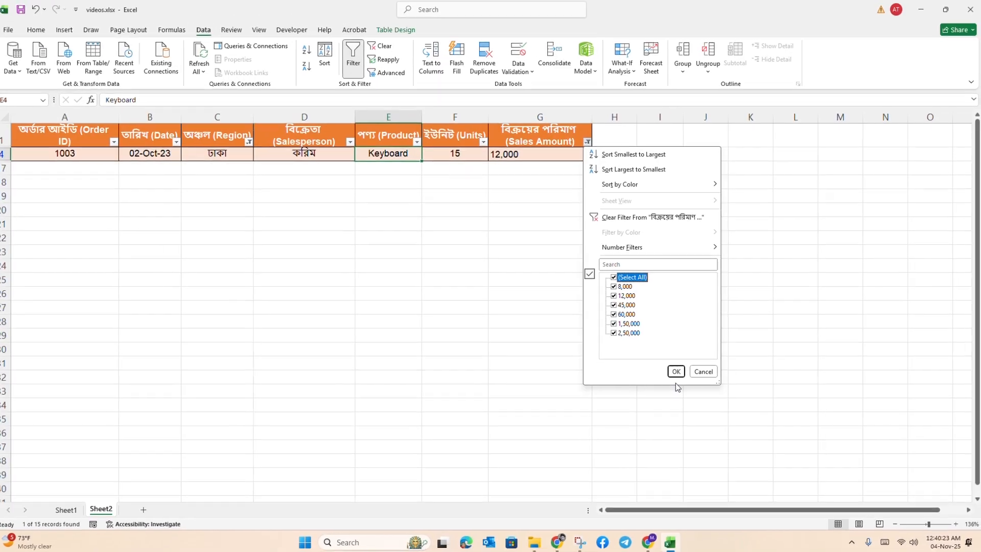
left_click(726, 386)
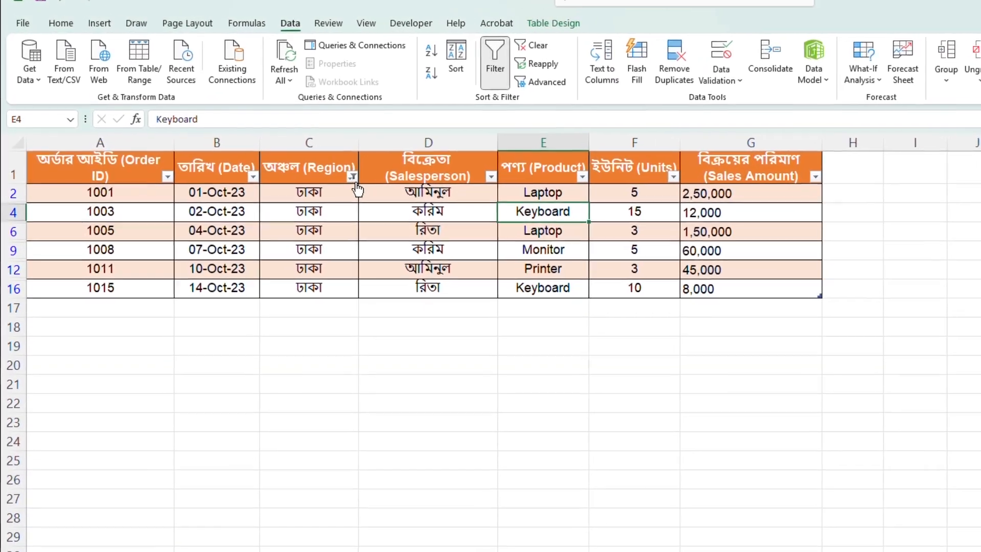
Step: Reselect all regions in the Region filter to show the full sales table
left_click(352, 177)
left_click(404, 361)
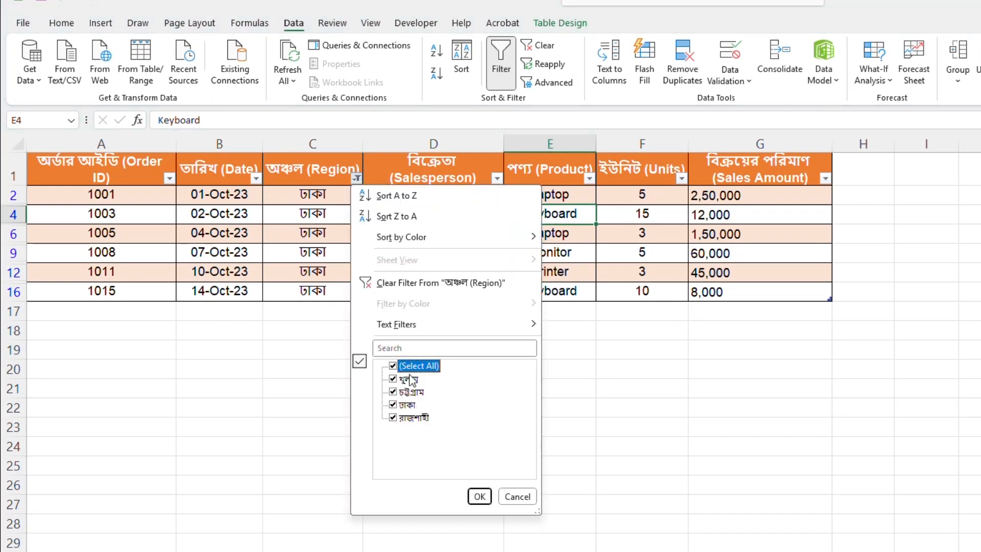
left_click(479, 496)
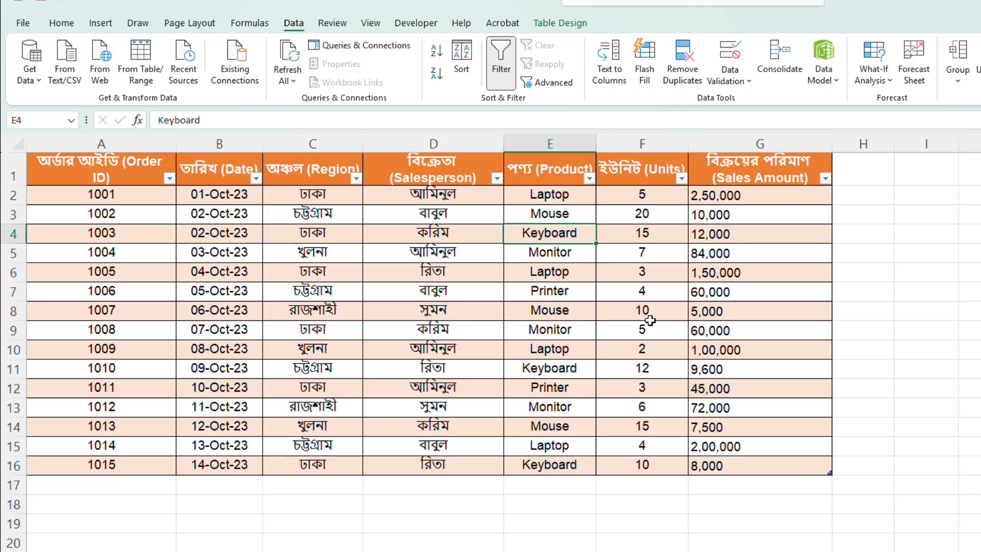